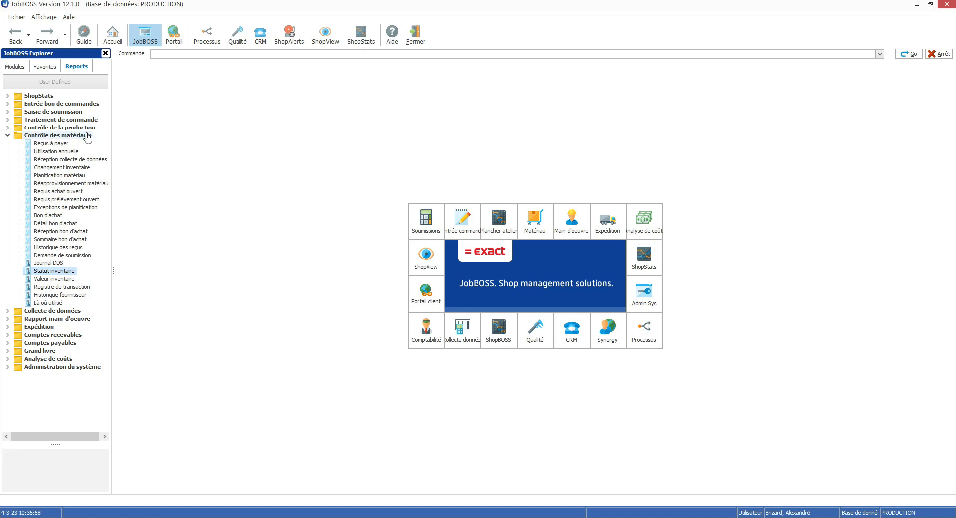
Run the Statut inventaire report for all statuses, adding Matières premières and Quincaillerie to the included material types
{"action": "double_click", "coordinate": [50, 272]}
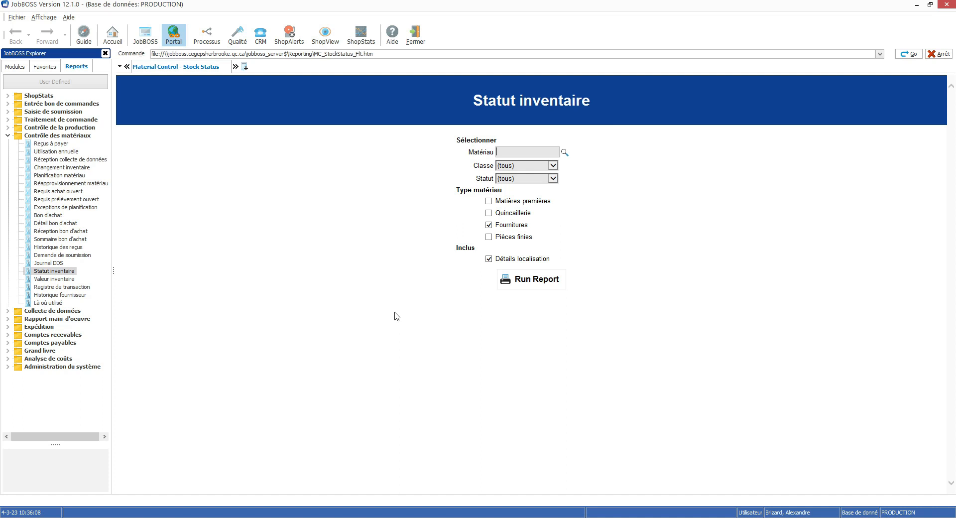
{"action": "left_click", "coordinate": [489, 201]}
{"action": "left_click", "coordinate": [489, 213]}
{"action": "left_click", "coordinate": [553, 179]}
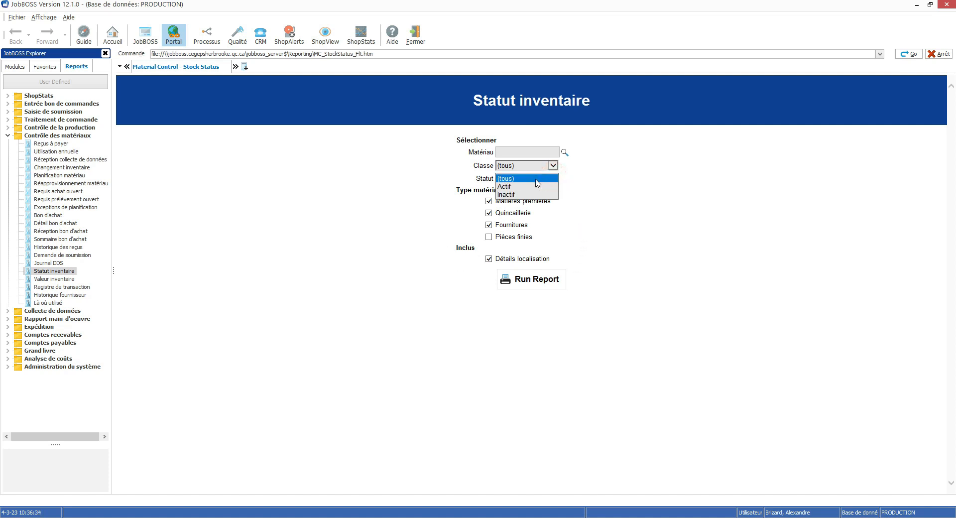
{"action": "left_click", "coordinate": [523, 178]}
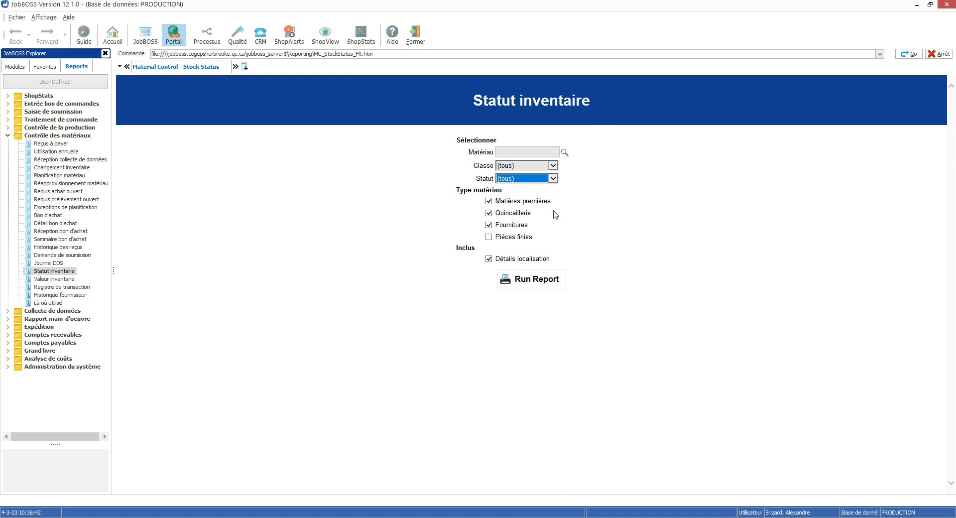
{"action": "left_click", "coordinate": [638, 273]}
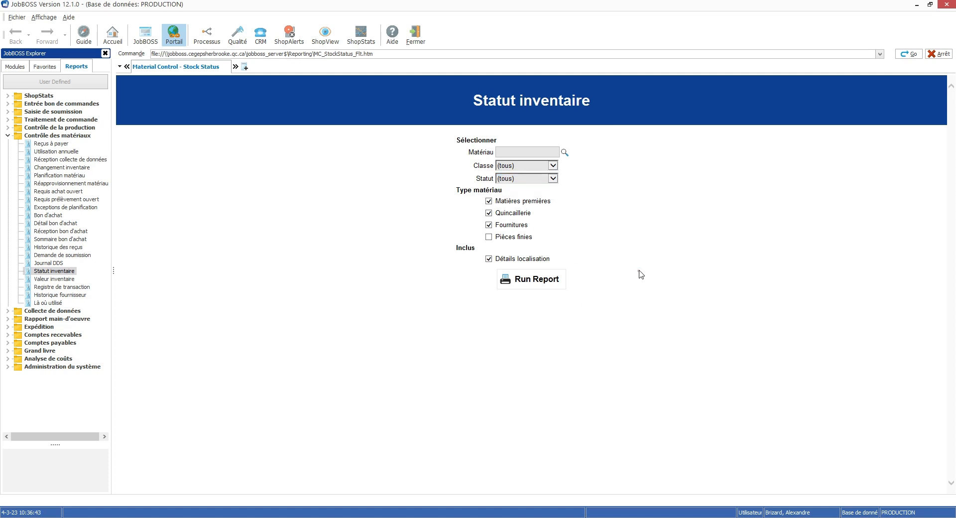
{"action": "left_click", "coordinate": [534, 281]}
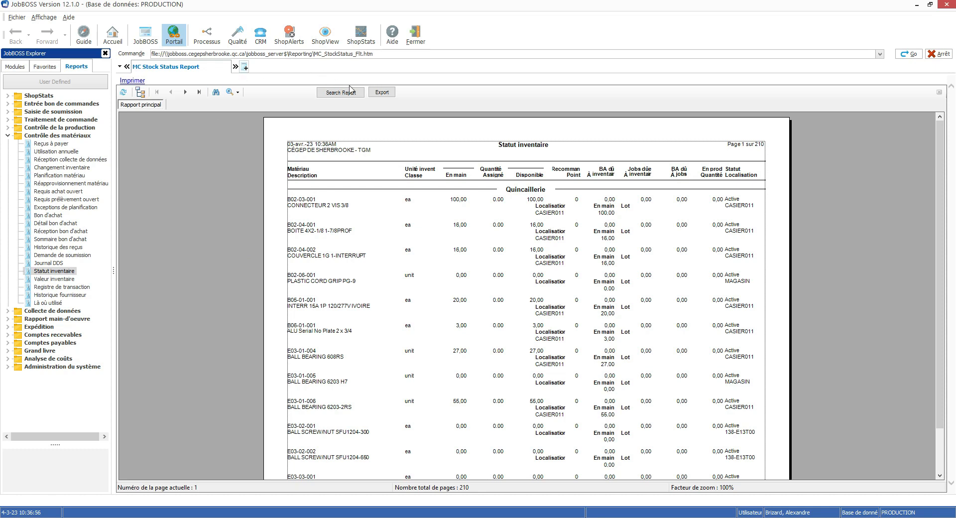
Export the report to a disk file in Microsoft Excel Workbook (XLSX) format
{"action": "left_click", "coordinate": [387, 92]}
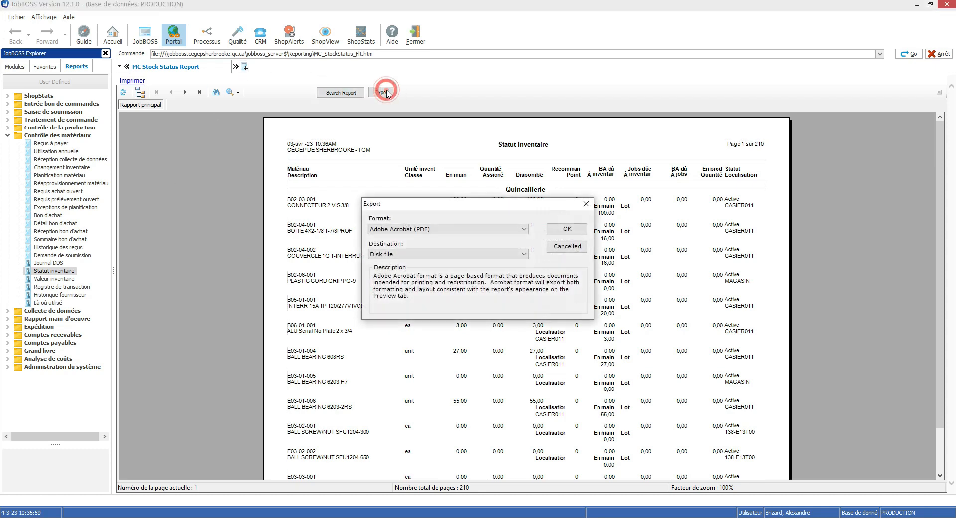
{"action": "left_click", "coordinate": [525, 229]}
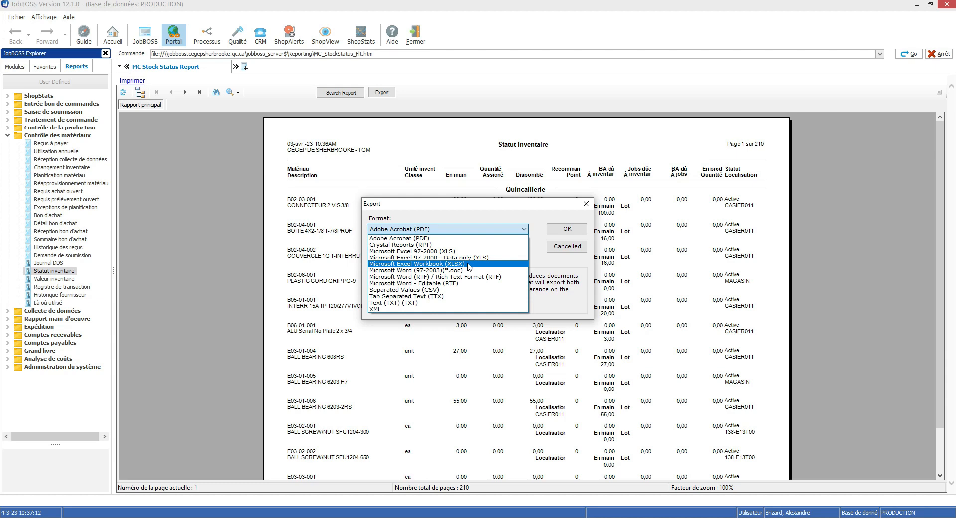
{"action": "left_click", "coordinate": [468, 264]}
{"action": "left_click", "coordinate": [569, 226]}
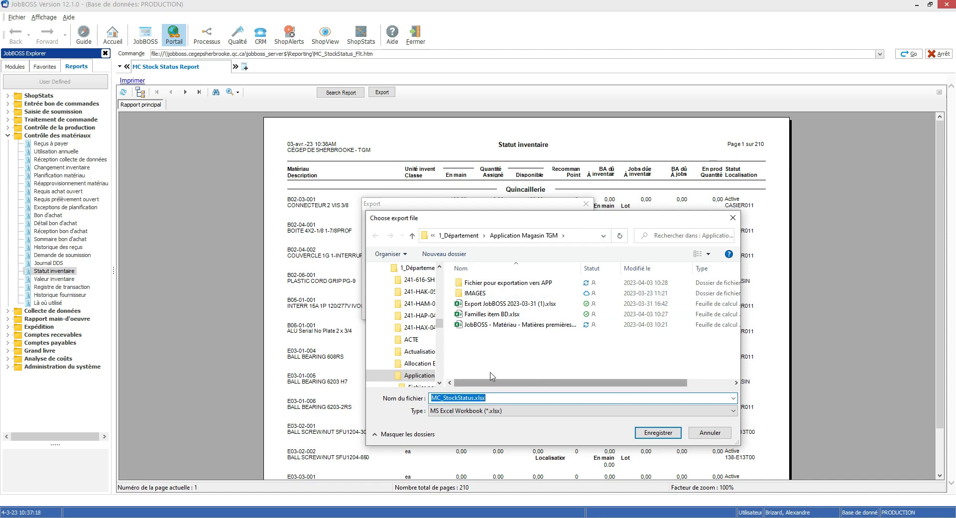
Save the export as Export JobBOSS 2023-04-03.xlsx in the Application Magasin TGM folder, basing the name on the 2023-03-31 file
{"action": "left_click", "coordinate": [498, 303]}
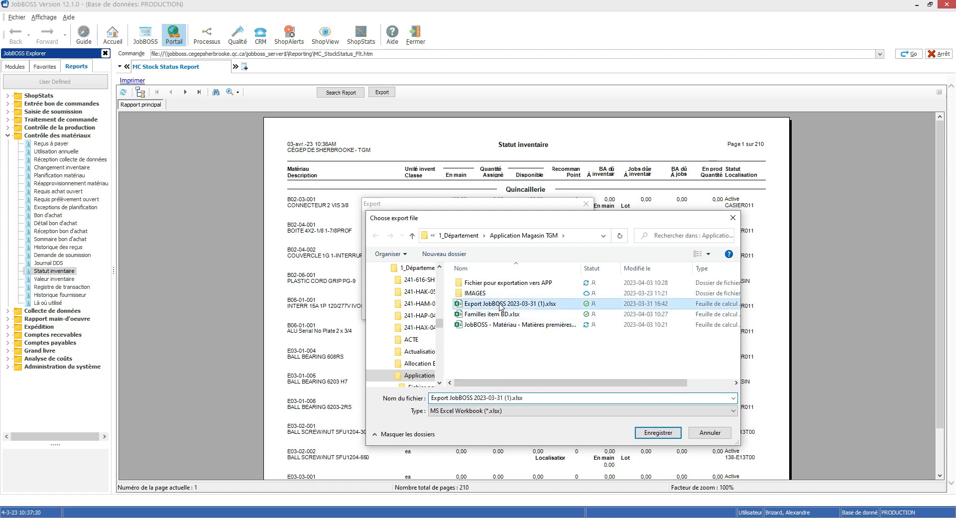
{"action": "left_click", "coordinate": [493, 397]}
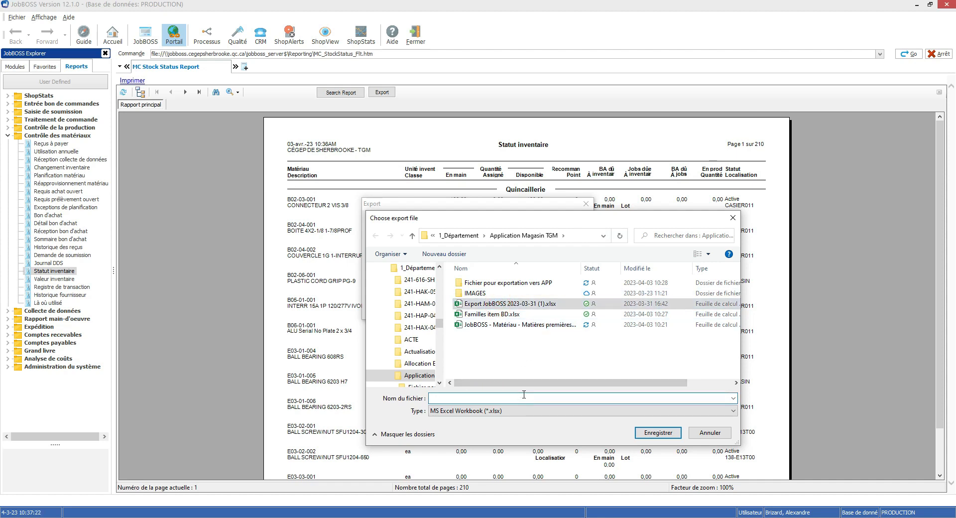
{"action": "key", "text": "BackSpace"}
{"action": "type", "text": "4"}
{"action": "key", "text": "BackSpace"}
{"action": "key", "text": "BackSpace"}
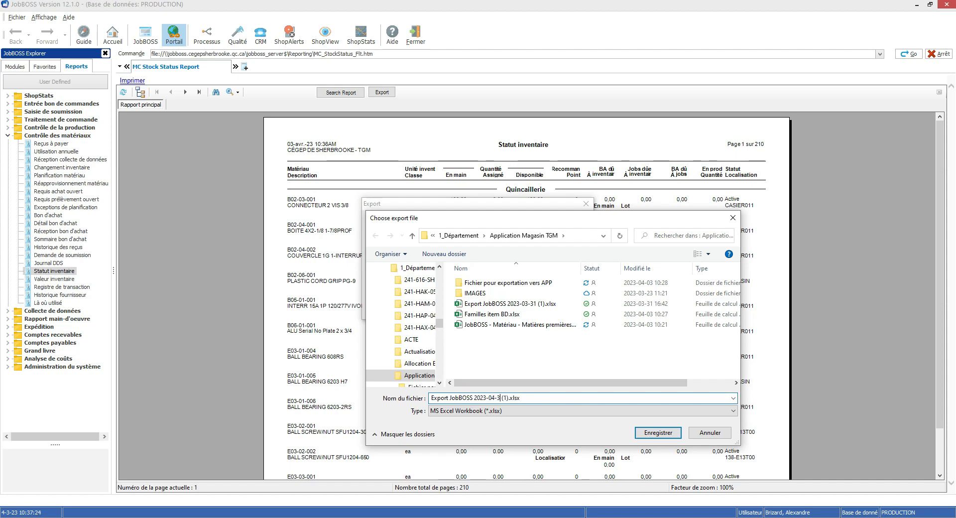
{"action": "type", "text": "03"}
{"action": "key", "text": "Delete"}
{"action": "key", "text": "Delete"}
{"action": "key", "text": "Return"}
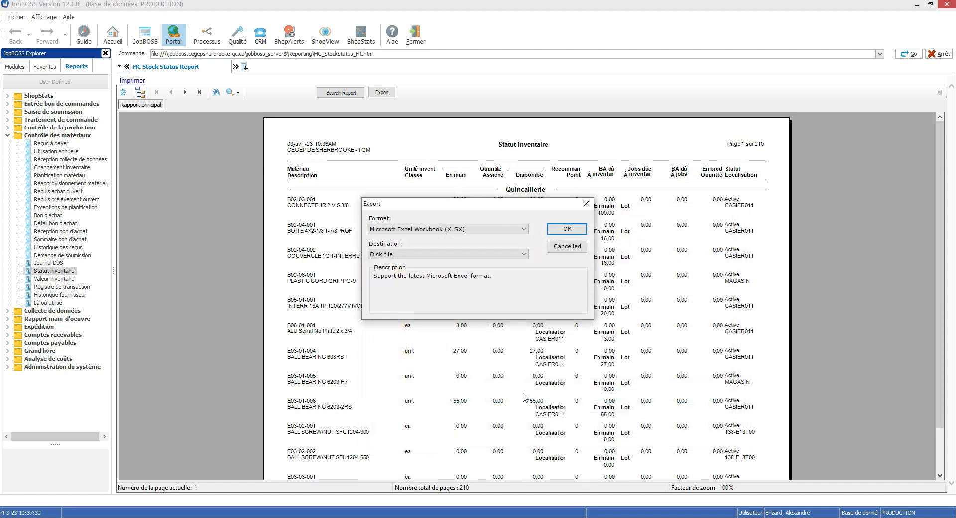
{"action": "key", "text": "Return"}
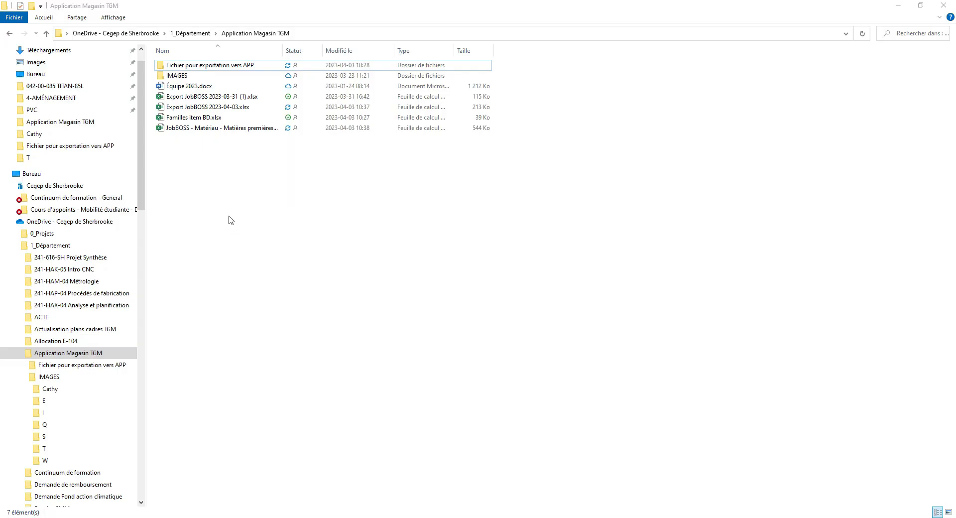
Open Export JobBOSS 2023-04-03.xlsx from the Application Magasin TGM folder in Excel
{"action": "left_click", "coordinate": [201, 107]}
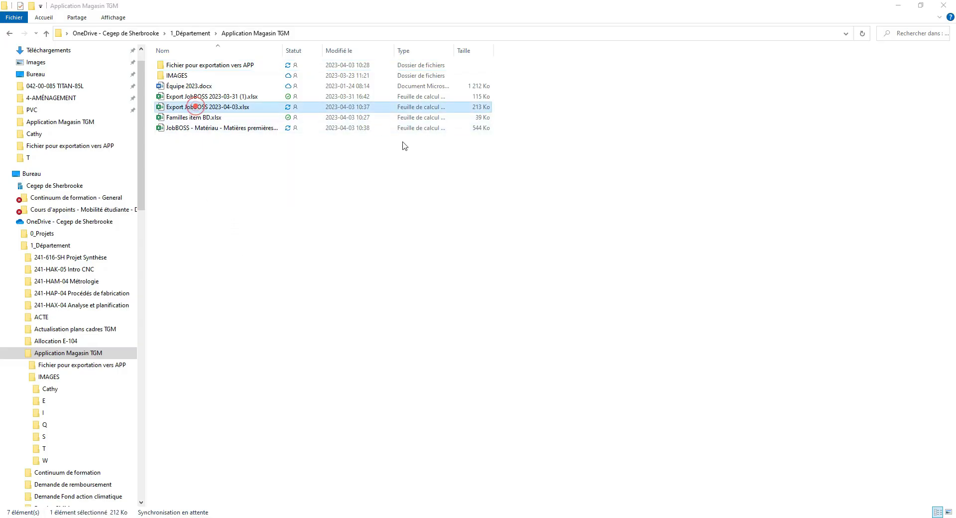
{"action": "double_click", "coordinate": [201, 107]}
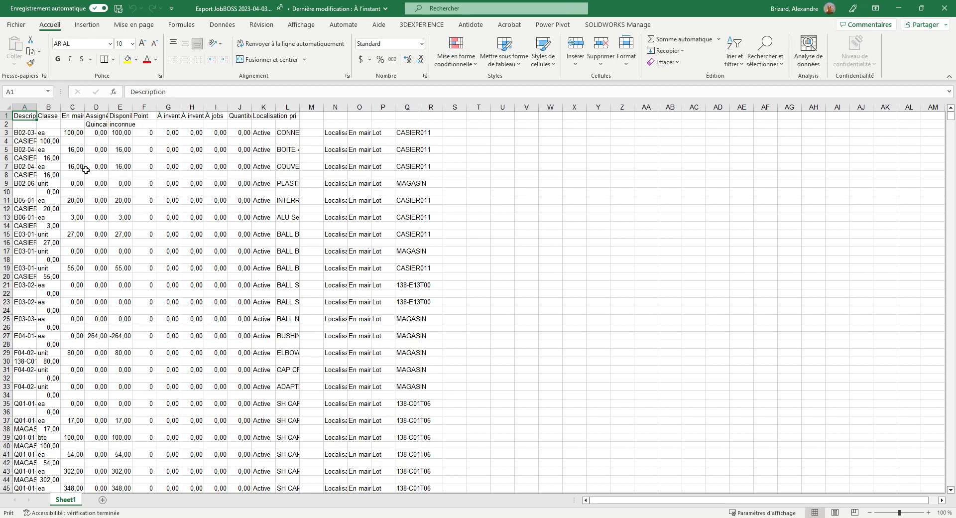
{"action": "left_click", "coordinate": [25, 106]}
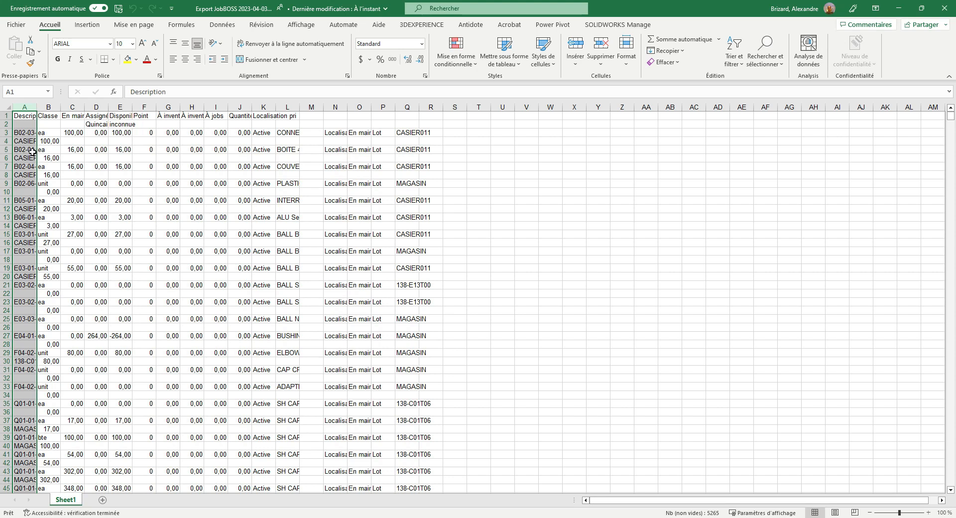
{"action": "left_click", "coordinate": [52, 105]}
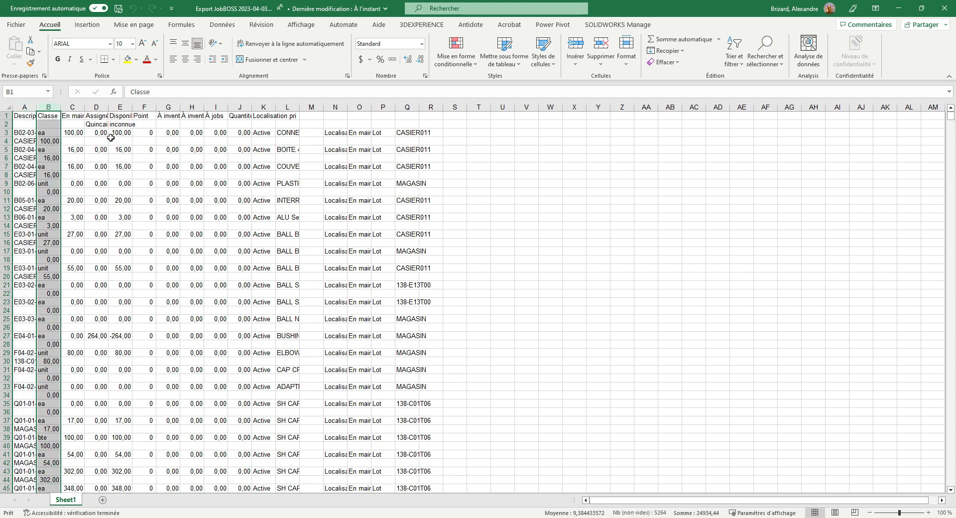
{"action": "left_click", "coordinate": [98, 109]}
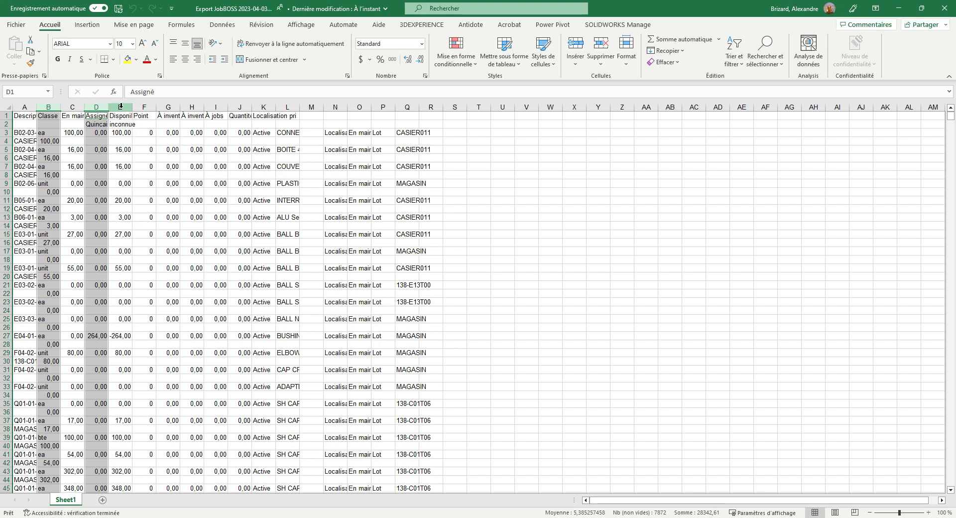
Fill columns A, C, K and L with yellow to mark the data worth keeping
{"action": "left_click", "coordinate": [27, 107]}
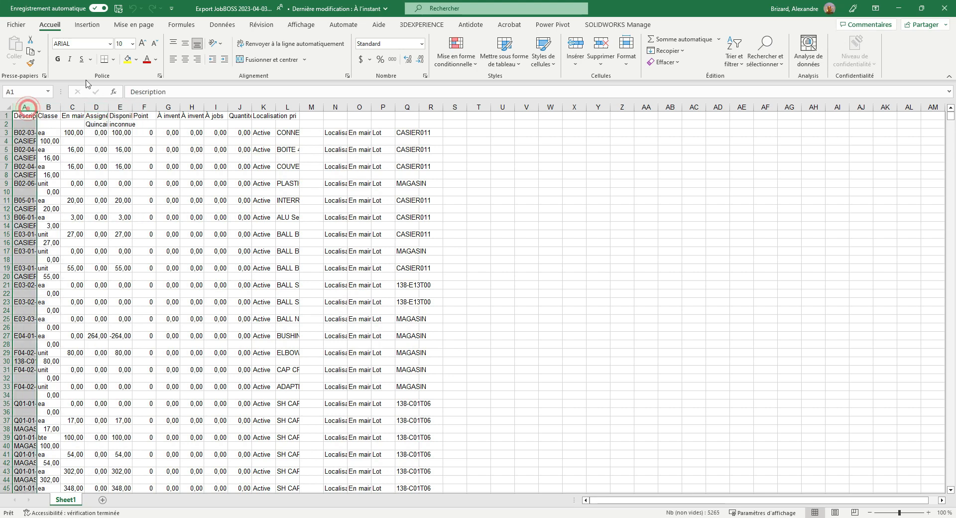
{"action": "left_click", "coordinate": [127, 59]}
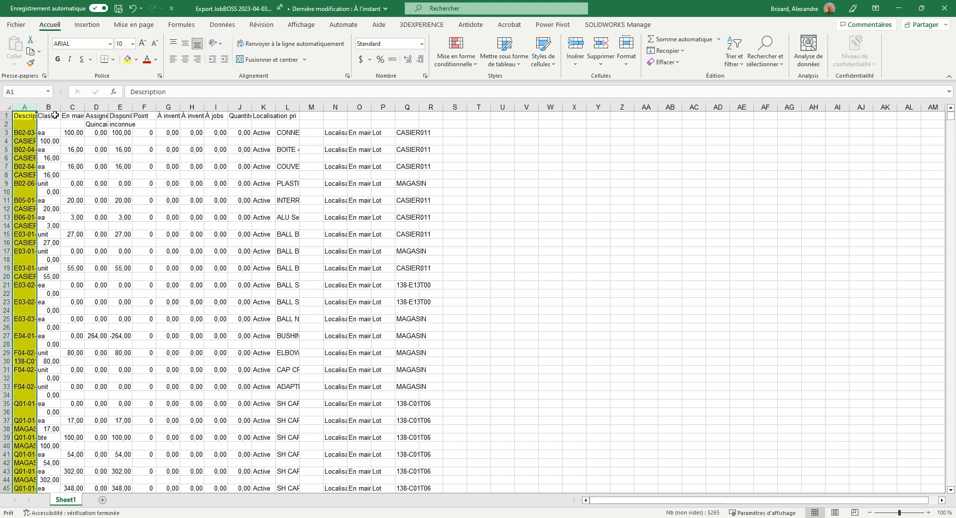
{"action": "left_click", "coordinate": [71, 106]}
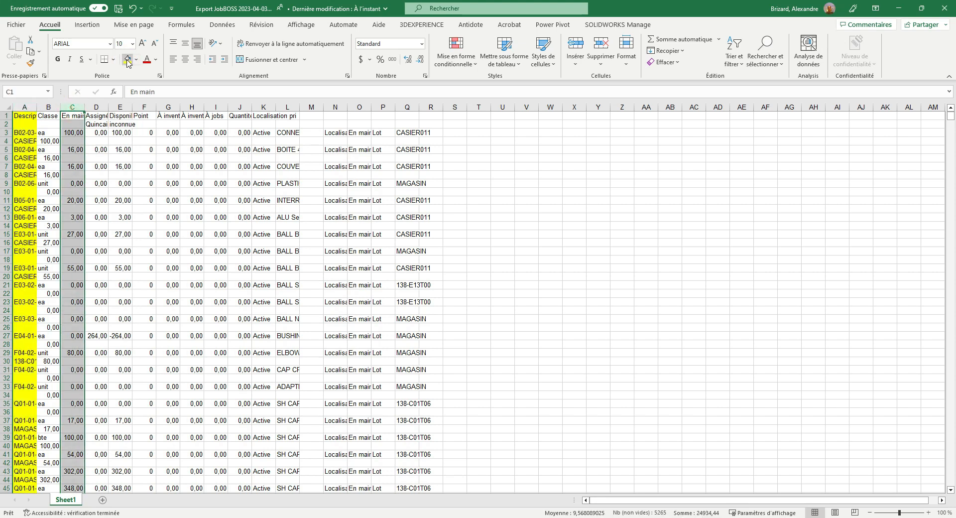
{"action": "left_click", "coordinate": [127, 60]}
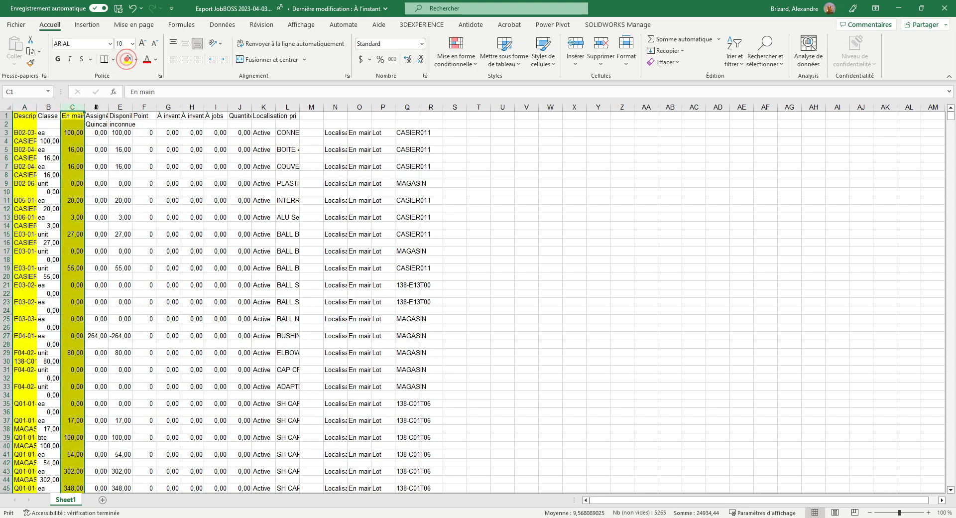
{"action": "left_click", "coordinate": [291, 108]}
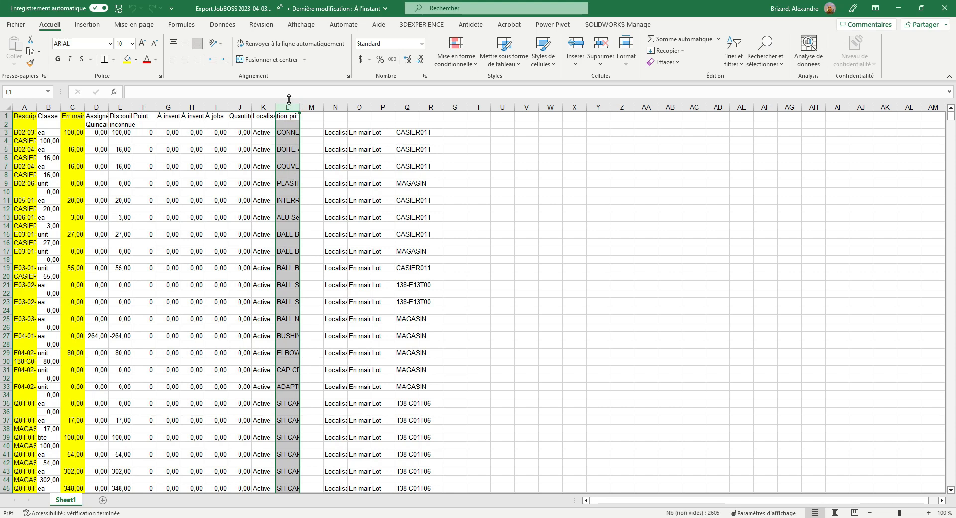
{"action": "left_click", "coordinate": [127, 59]}
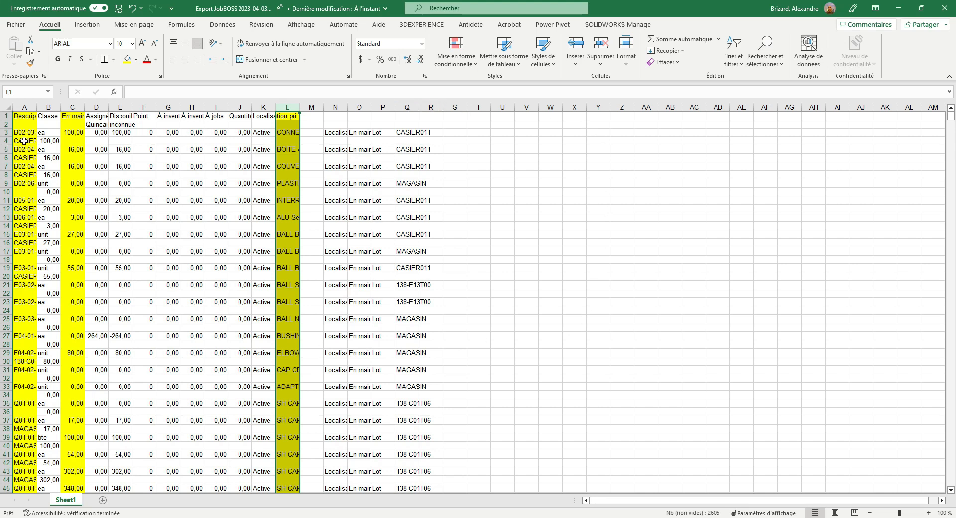
{"action": "left_click", "coordinate": [263, 109]}
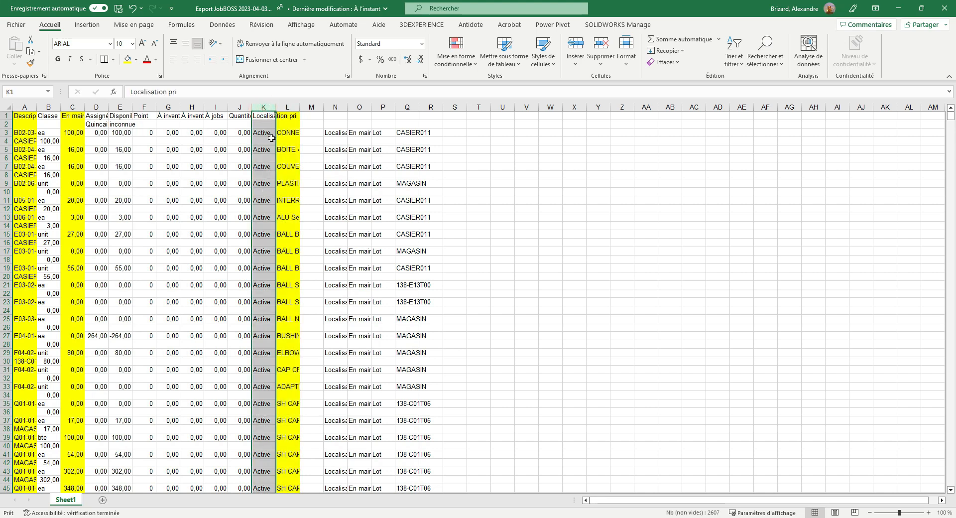
{"action": "left_click", "coordinate": [128, 60]}
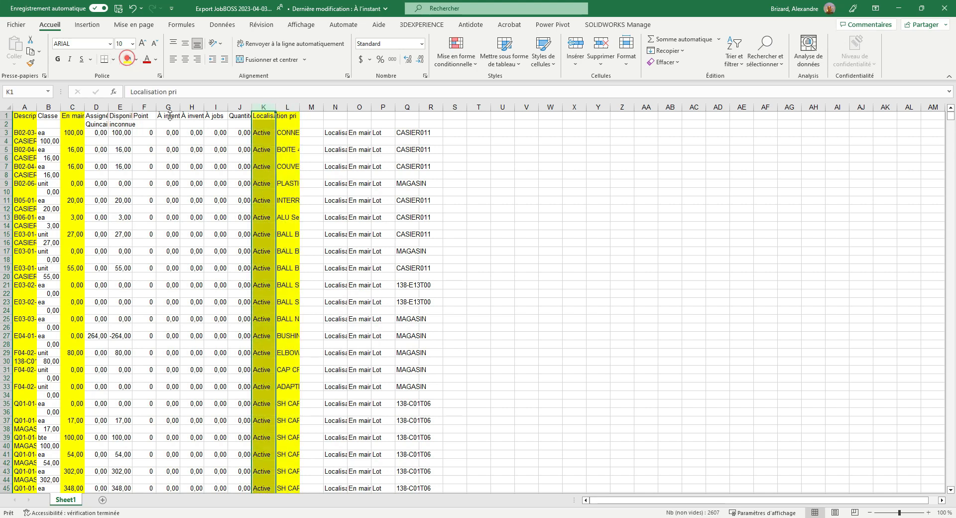
Delete the unhighlighted columns B, D through J, and M through Q
{"action": "left_click", "coordinate": [52, 107]}
{"action": "left_click", "coordinate": [96, 107], "text": "ctrl"}
{"action": "left_click", "coordinate": [120, 107], "text": "ctrl"}
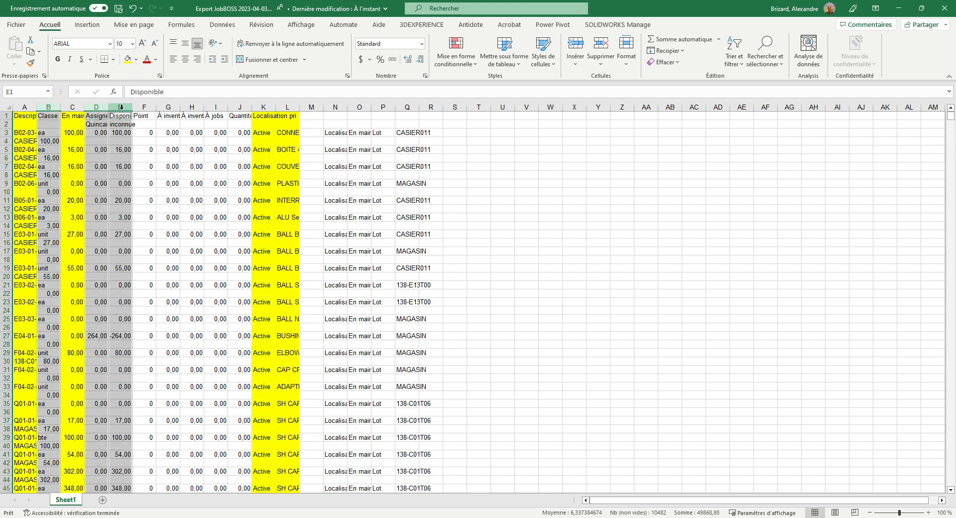
{"action": "left_click", "coordinate": [144, 107], "text": "ctrl"}
{"action": "left_click", "coordinate": [168, 107], "text": "ctrl"}
{"action": "left_click", "coordinate": [192, 107], "text": "ctrl"}
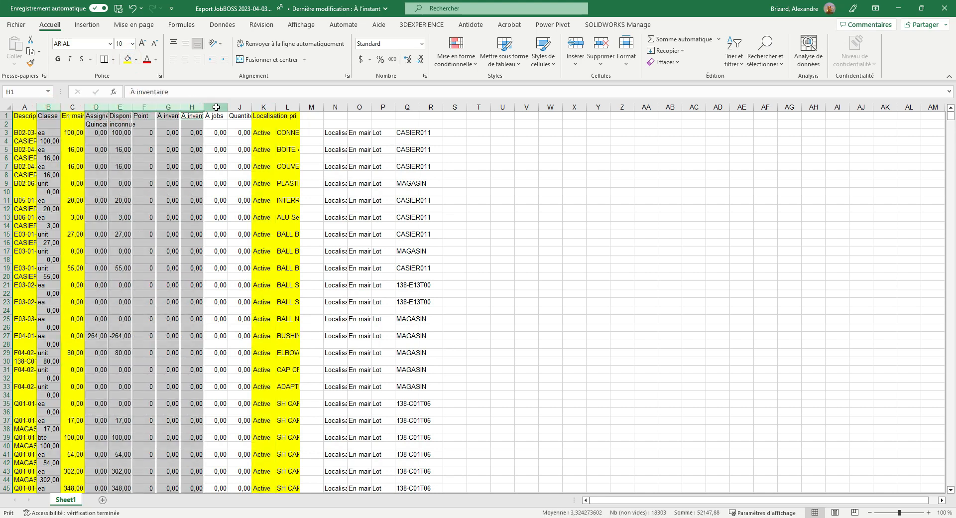
{"action": "left_click", "coordinate": [216, 107], "text": "ctrl"}
{"action": "left_click", "coordinate": [239, 107], "text": "ctrl"}
{"action": "left_click_drag", "start_coordinate": [313, 107], "coordinate": [412, 107]}
{"action": "right_click", "coordinate": [412, 108]}
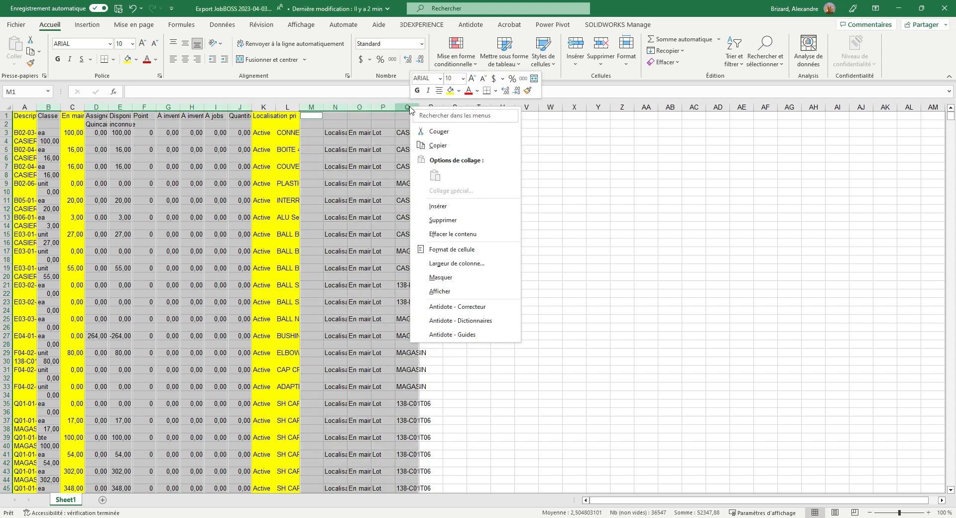
{"action": "left_click", "coordinate": [446, 220]}
{"action": "left_click", "coordinate": [298, 188]}
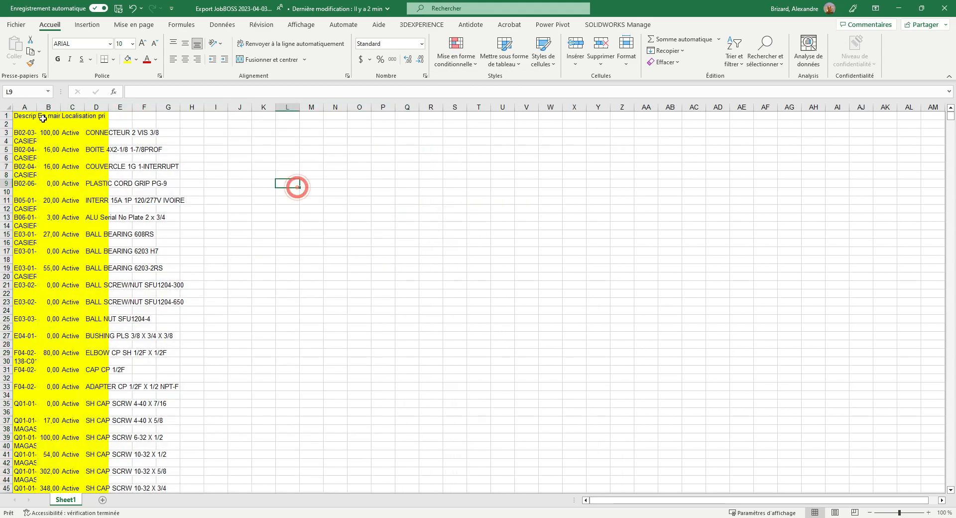
Auto-fit the widths of the yellow columns A through D to their contents
{"action": "mouse_move", "coordinate": [24, 104]}
{"action": "left_mouse_down"}
{"action": "mouse_move", "coordinate": [119, 105]}
{"action": "mouse_move", "coordinate": [85, 103]}
{"action": "left_mouse_up"}
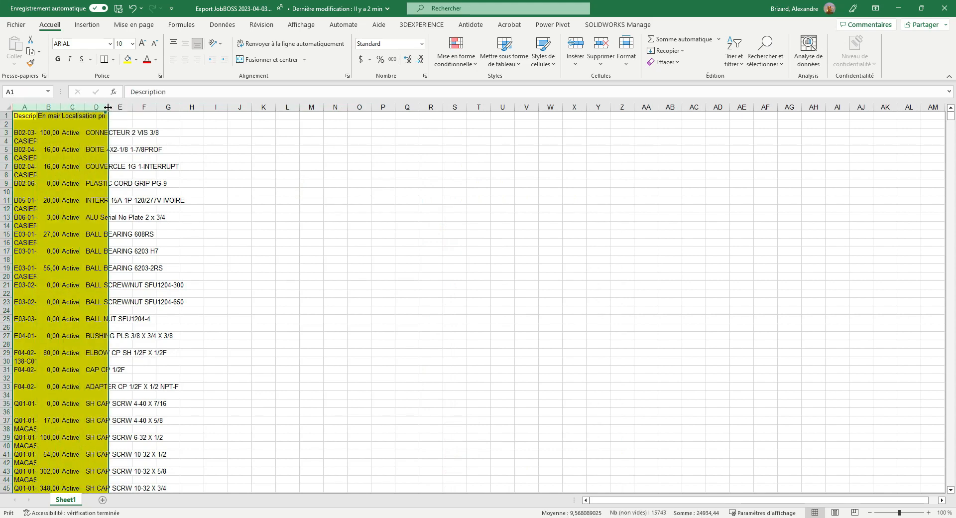
{"action": "double_click", "coordinate": [108, 107]}
{"action": "left_click", "coordinate": [351, 310]}
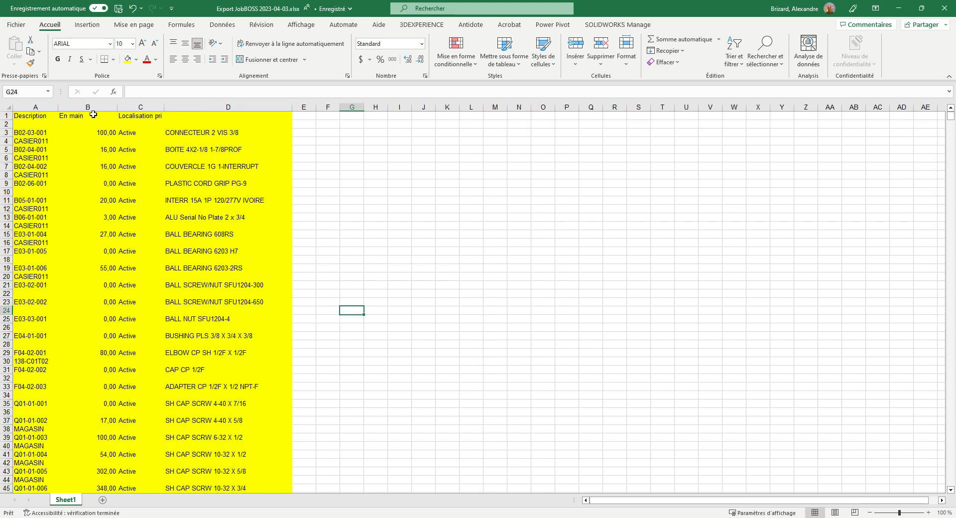
Insert an empty column between the Description and En main columns, and select the first item code in column A
{"action": "left_click", "coordinate": [83, 106]}
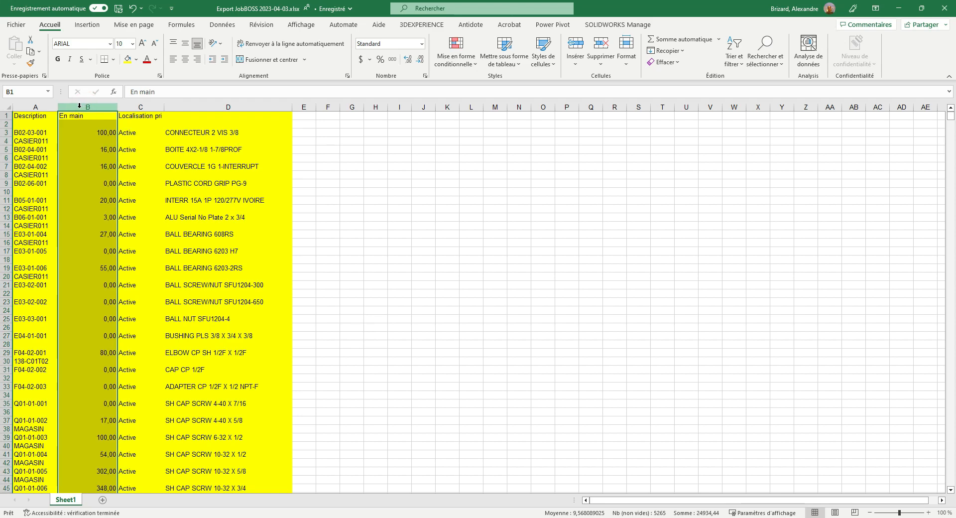
{"action": "right_click", "coordinate": [80, 105]}
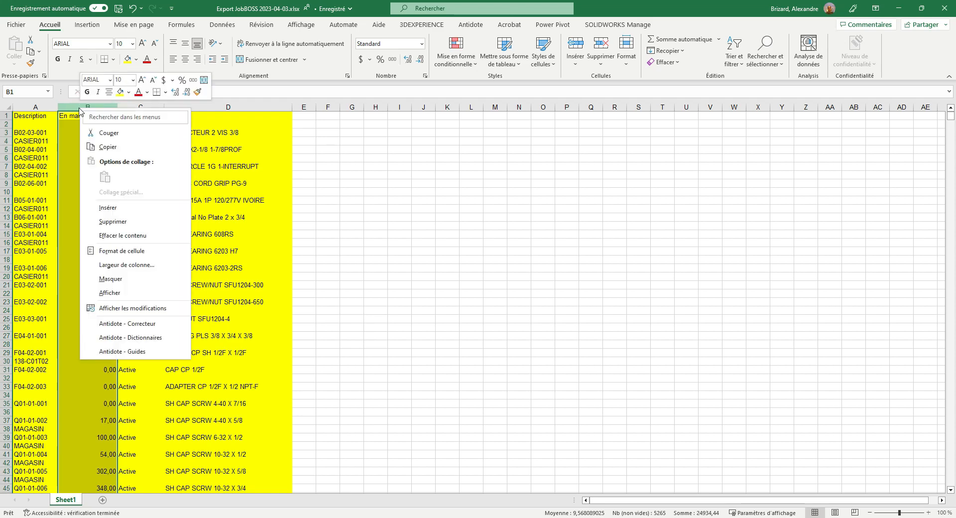
{"action": "left_click", "coordinate": [120, 208]}
{"action": "left_click", "coordinate": [32, 133]}
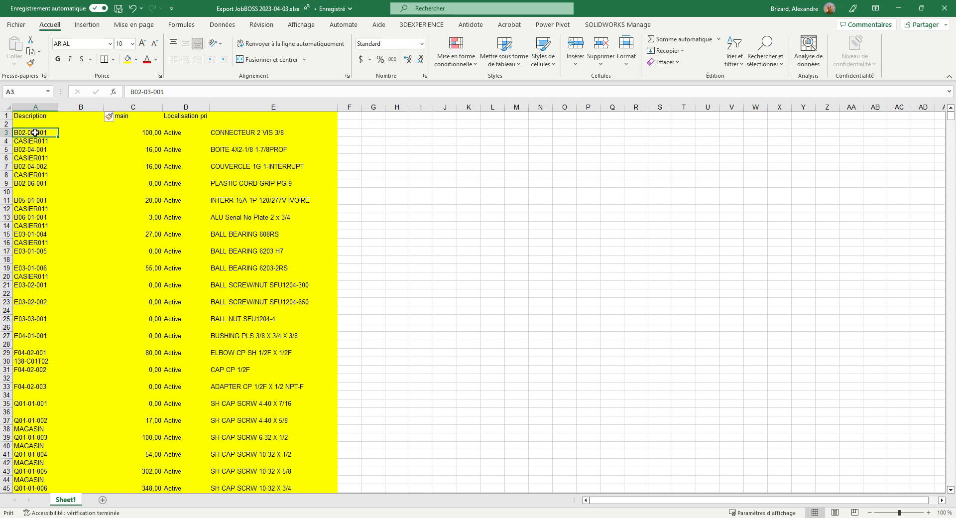
Copy every cell of column A from the first item code in A3 down to the last filled row
{"action": "key", "text": "ctrl+shift+Down"}
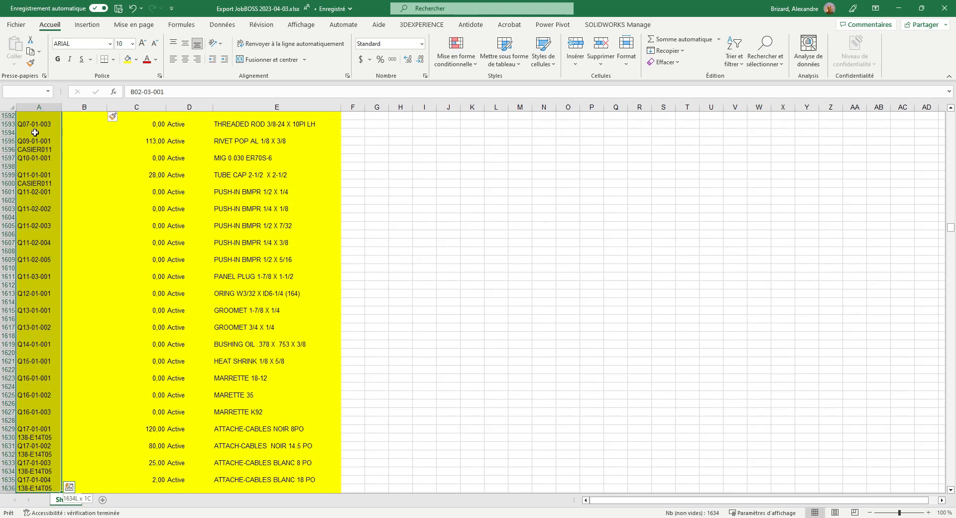
{"action": "key", "text": "ctrl+shift+Down"}
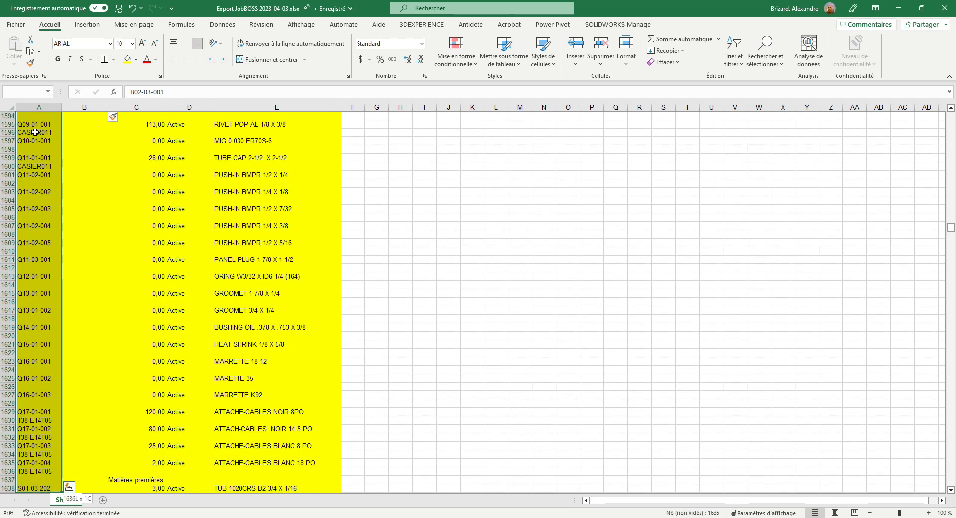
{"action": "key", "text": "ctrl+shift+Down"}
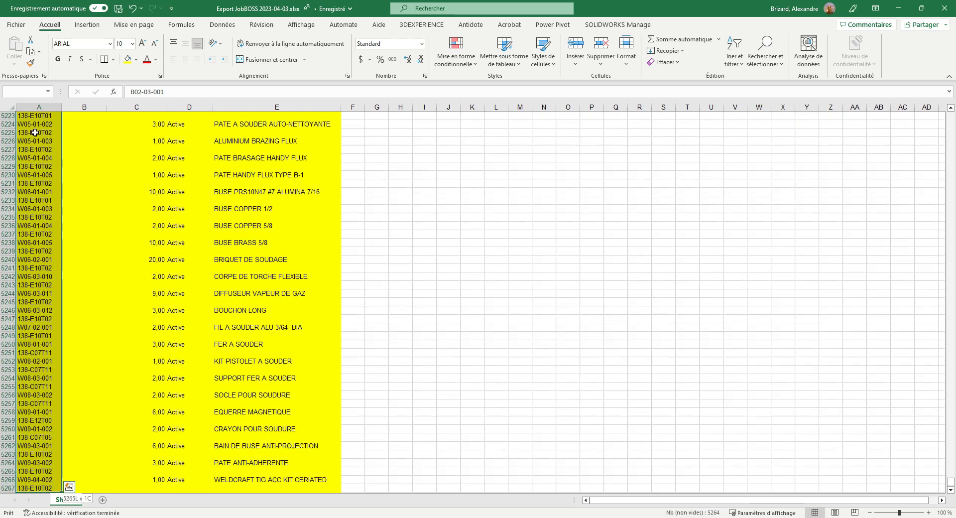
{"action": "scroll", "coordinate": [201, 338], "scroll_direction": "down", "scroll_amount": 2}
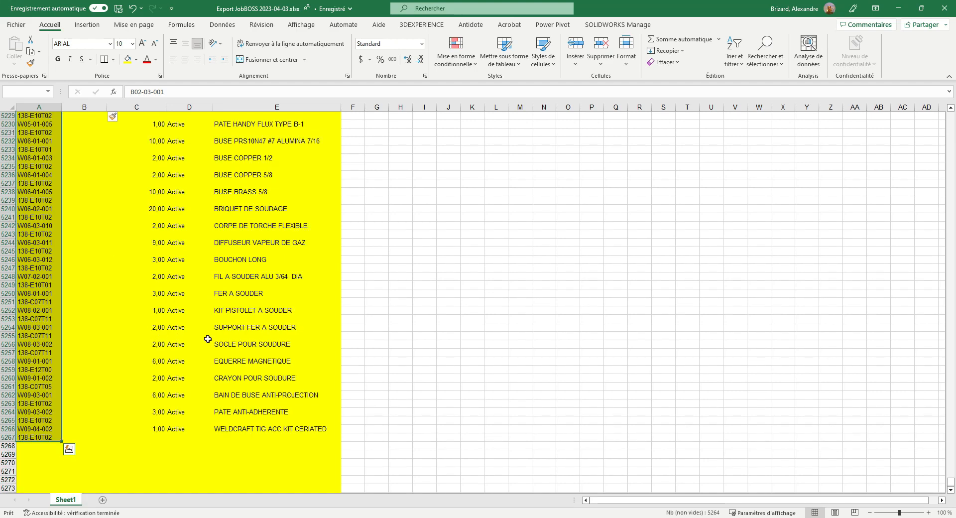
{"action": "key", "text": "ctrl+c"}
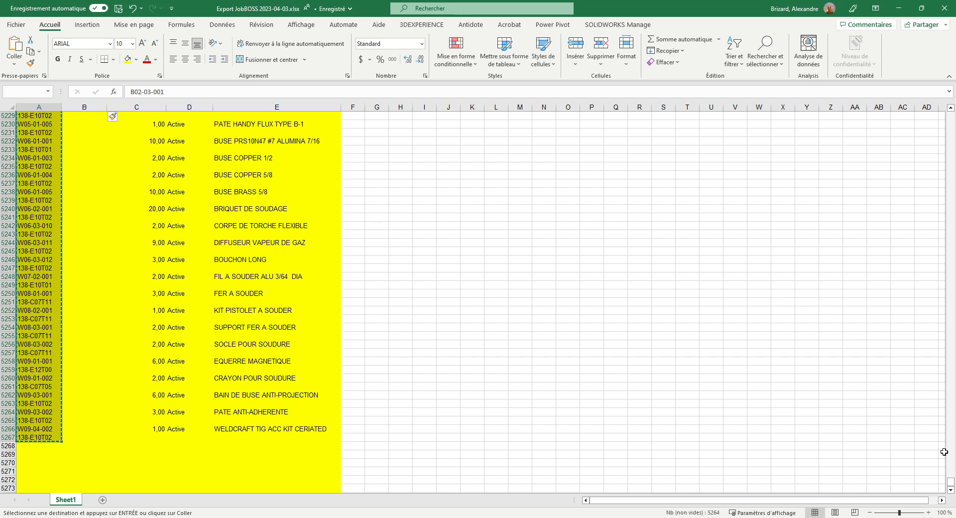
Paste the copied codes into column B starting at B2, one row above their source rows
{"action": "left_click_drag", "start_coordinate": [950, 482], "coordinate": [950, 116]}
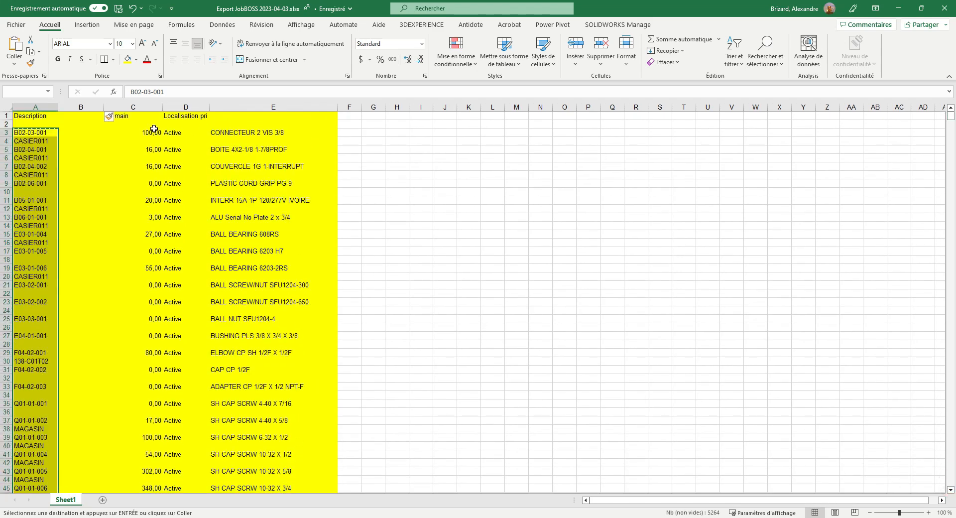
{"action": "left_click", "coordinate": [74, 125]}
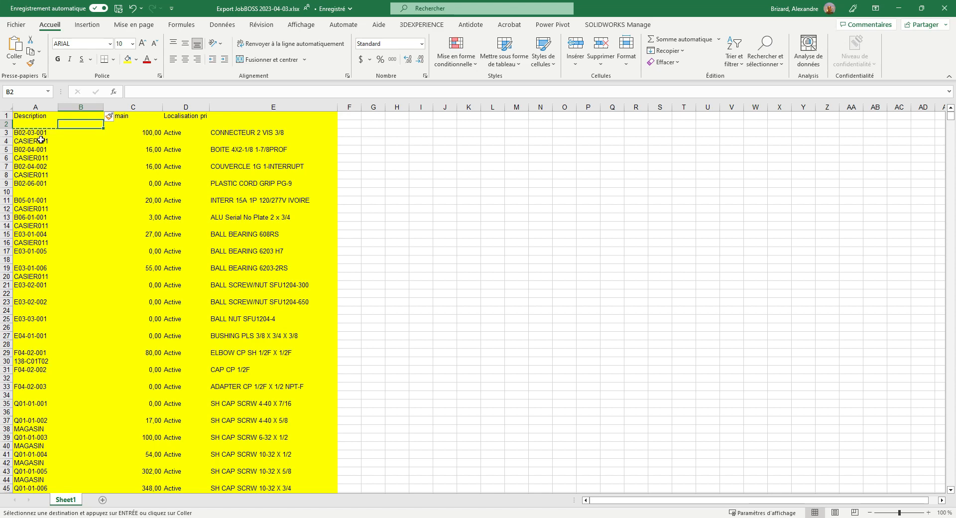
{"action": "key", "text": "ctrl+v"}
{"action": "left_click", "coordinate": [71, 133]}
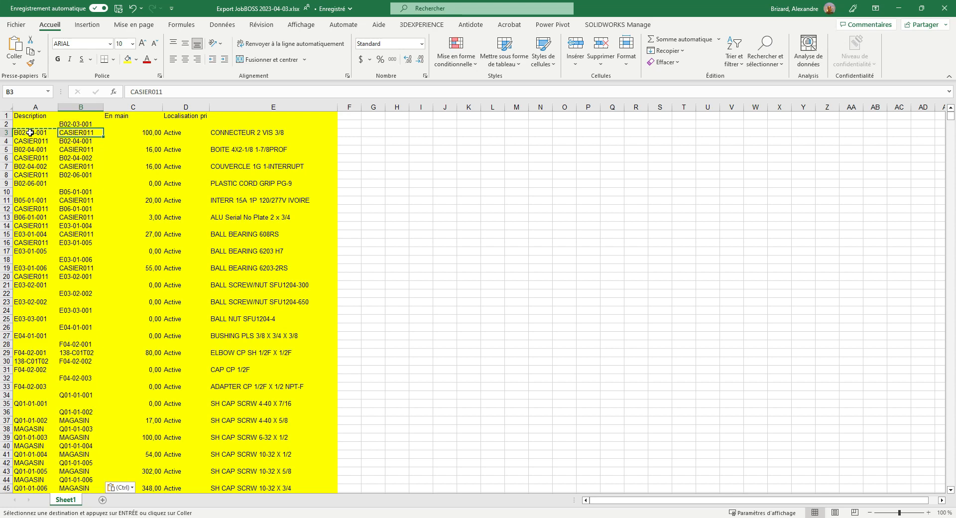
Delete rows 1 and 2 above the first item line
{"action": "left_click_drag", "start_coordinate": [6, 124], "coordinate": [6, 115]}
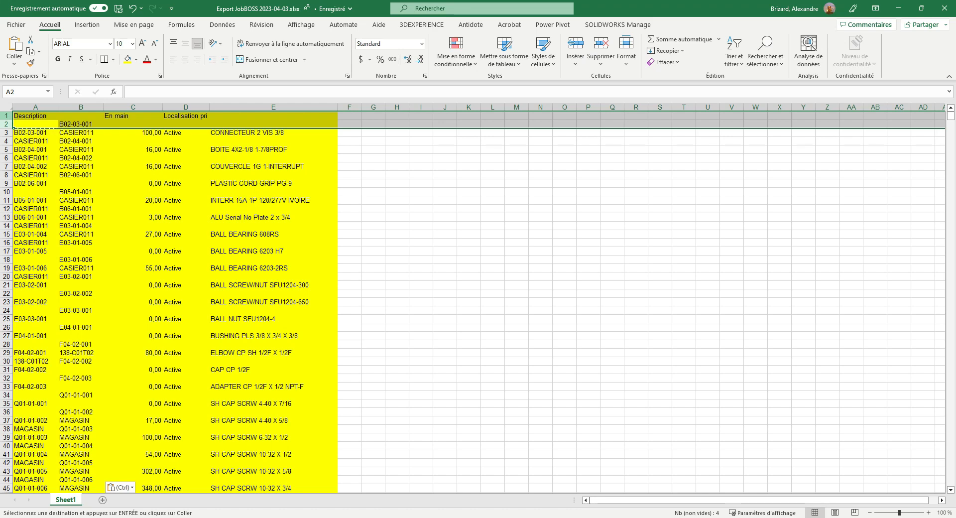
{"action": "right_click", "coordinate": [5, 119]}
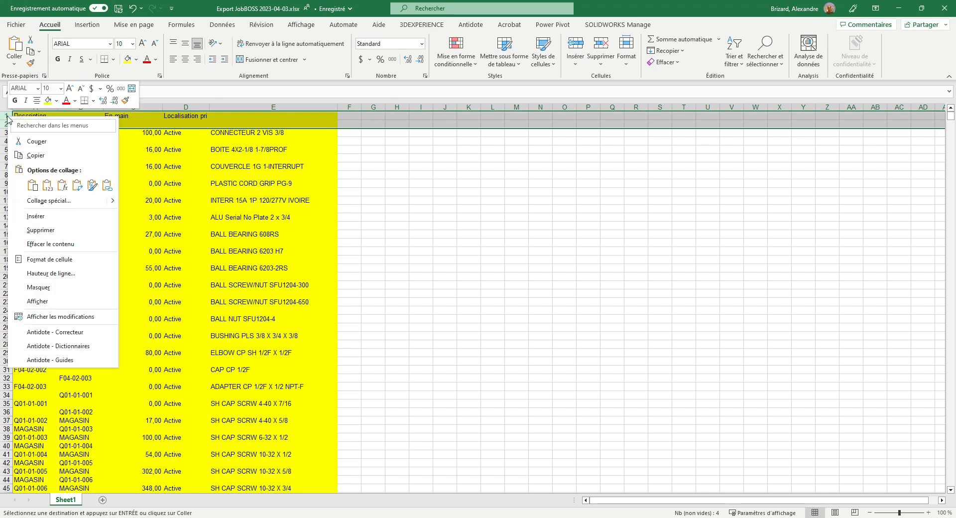
{"action": "left_click", "coordinate": [43, 232]}
{"action": "left_click", "coordinate": [198, 142]}
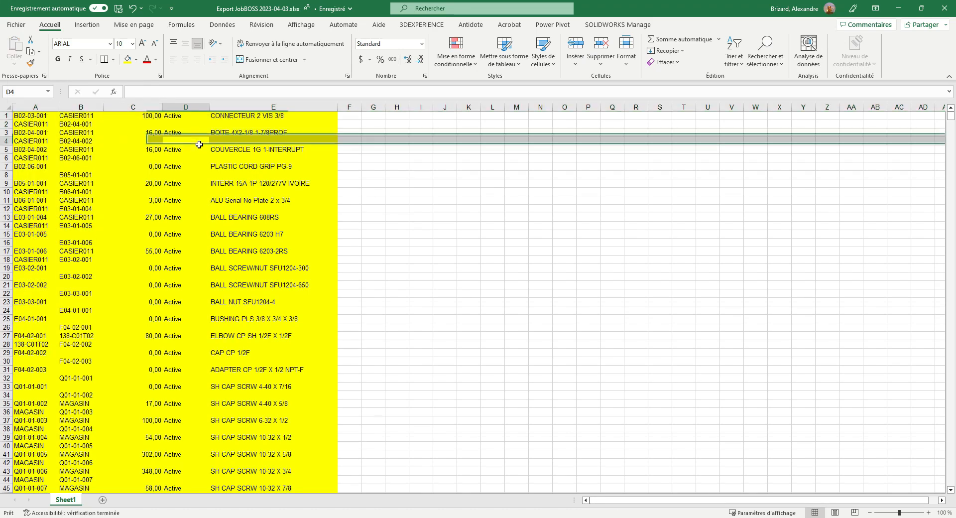
Convert the range A1:E5265 into a table, specifying that the data has no header row
{"action": "left_click", "coordinate": [35, 117]}
{"action": "left_click_drag", "start_coordinate": [34, 117], "coordinate": [280, 115]}
{"action": "key", "text": "ctrl+shift+Down"}
{"action": "key", "text": "ctrl+shift+Down"}
{"action": "key", "text": "ctrl+shift+Down"}
{"action": "key", "text": "ctrl+shift+Down"}
{"action": "key", "text": "ctrl+shift+Down"}
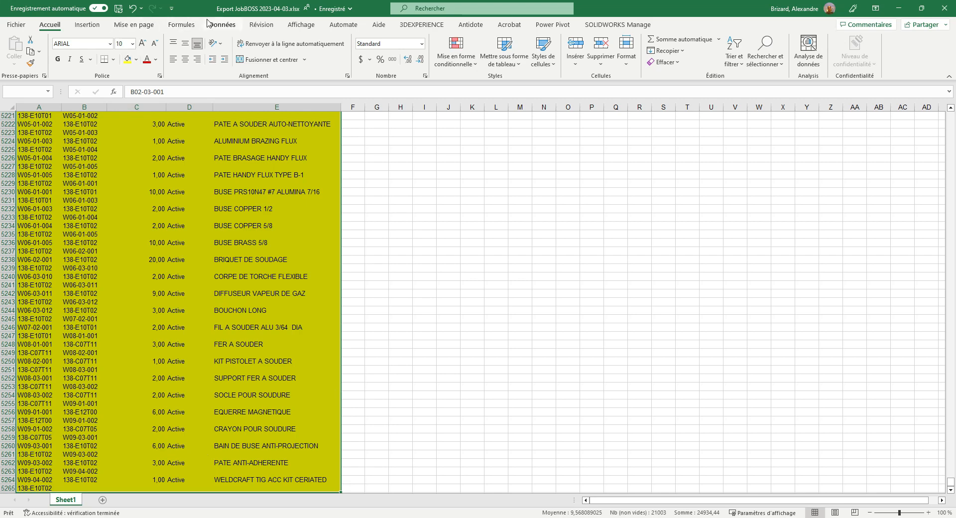
{"action": "left_click", "coordinate": [89, 25]}
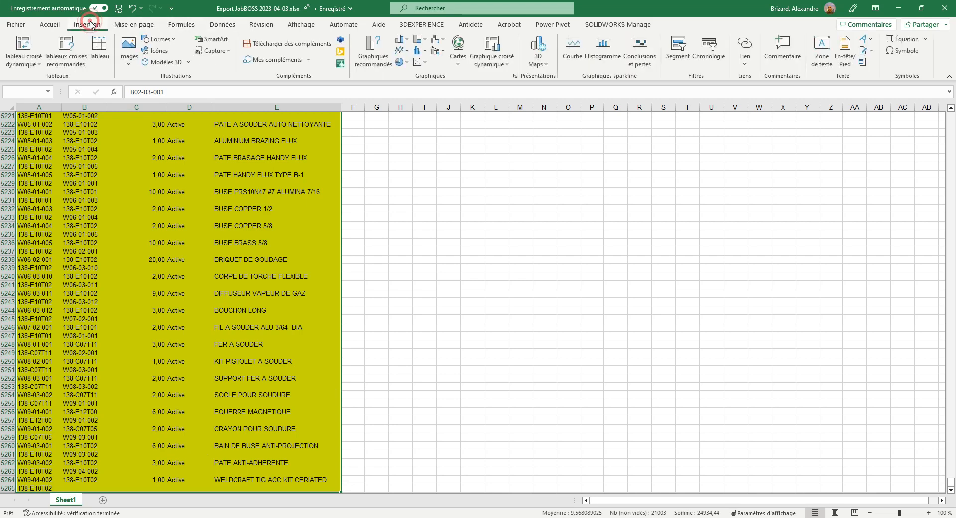
{"action": "left_click", "coordinate": [97, 47]}
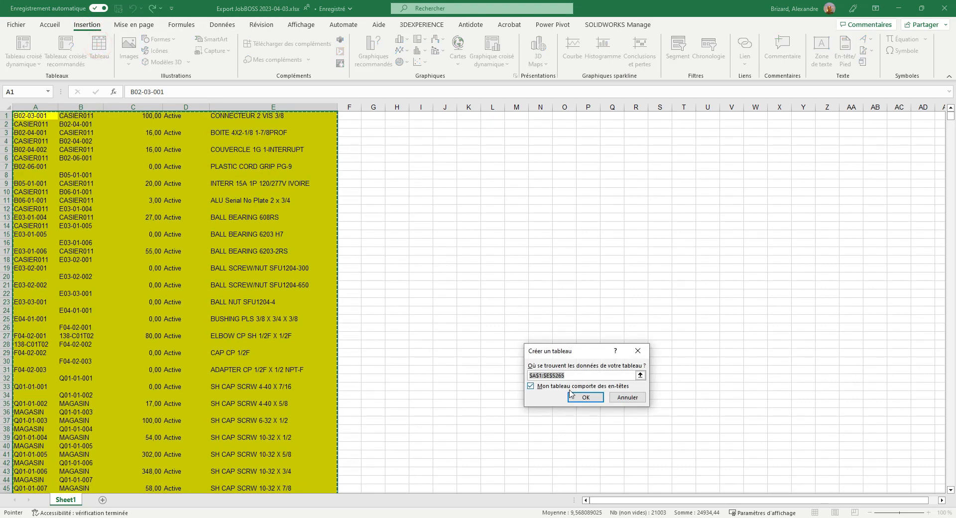
{"action": "left_click", "coordinate": [531, 386]}
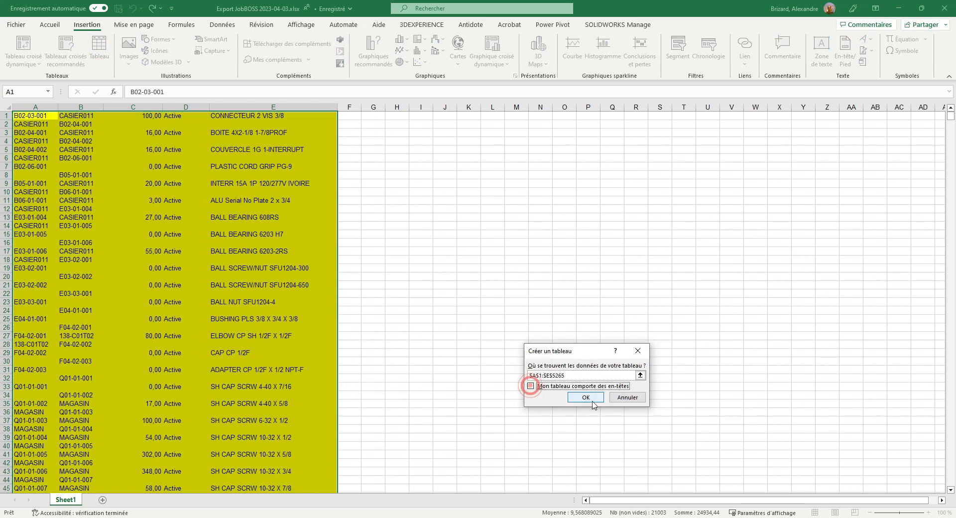
{"action": "left_click", "coordinate": [584, 397]}
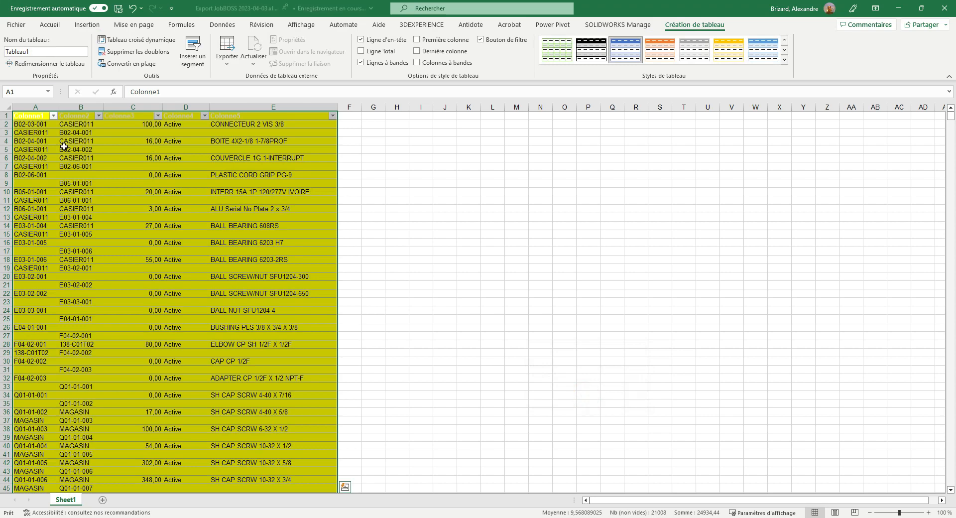
{"action": "left_click", "coordinate": [427, 222]}
Remove the yellow fill from table columns A through E
{"action": "left_click", "coordinate": [27, 114]}
{"action": "left_click_drag", "start_coordinate": [32, 106], "coordinate": [239, 106]}
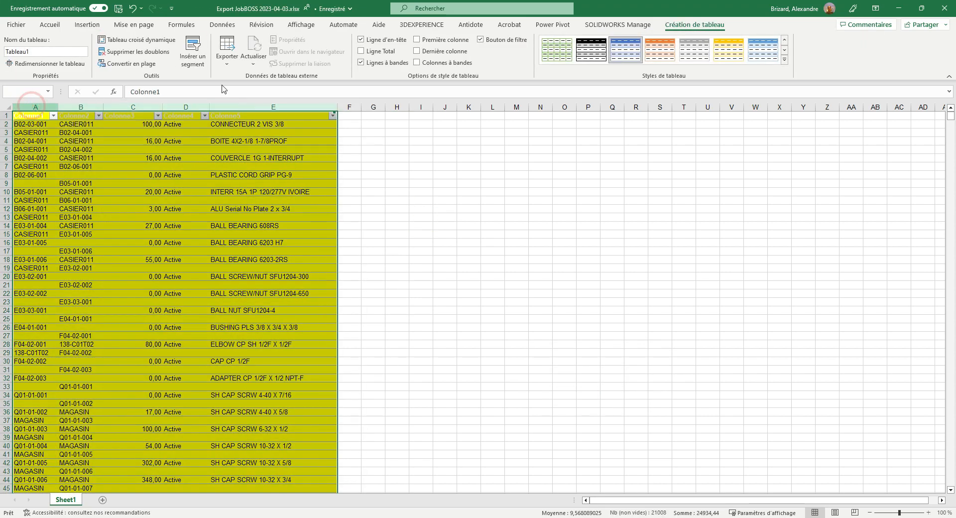
{"action": "left_click", "coordinate": [50, 25]}
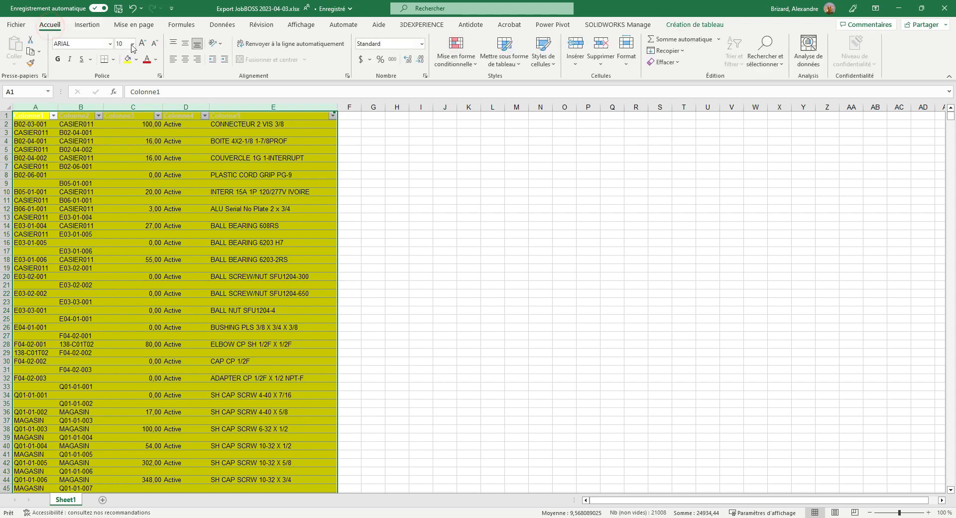
{"action": "left_click", "coordinate": [137, 60]}
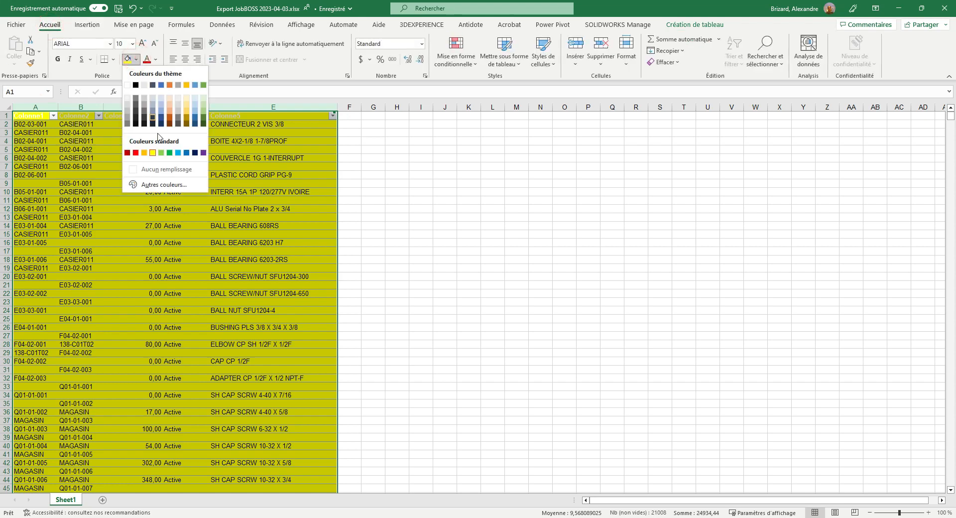
{"action": "left_click", "coordinate": [152, 168]}
{"action": "left_click", "coordinate": [397, 200]}
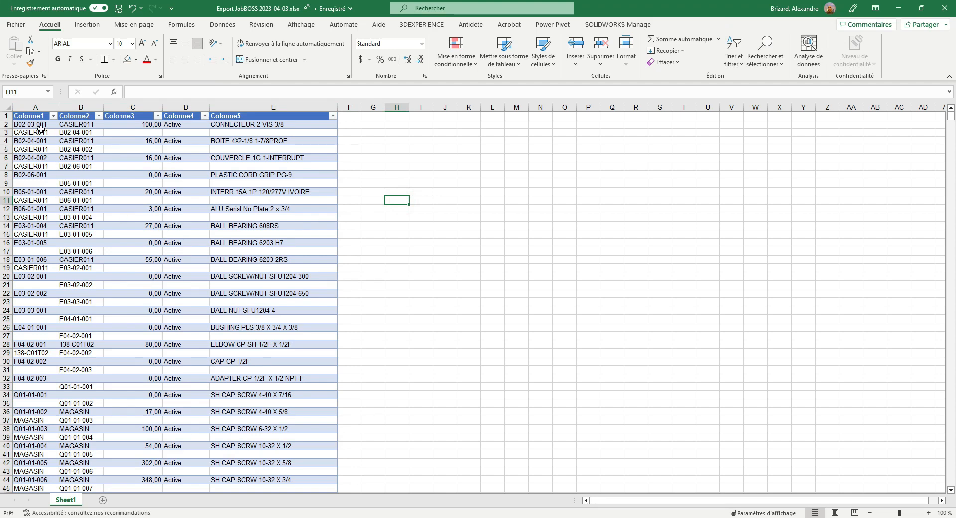
{"action": "left_click", "coordinate": [8, 124]}
{"action": "left_click", "coordinate": [25, 126]}
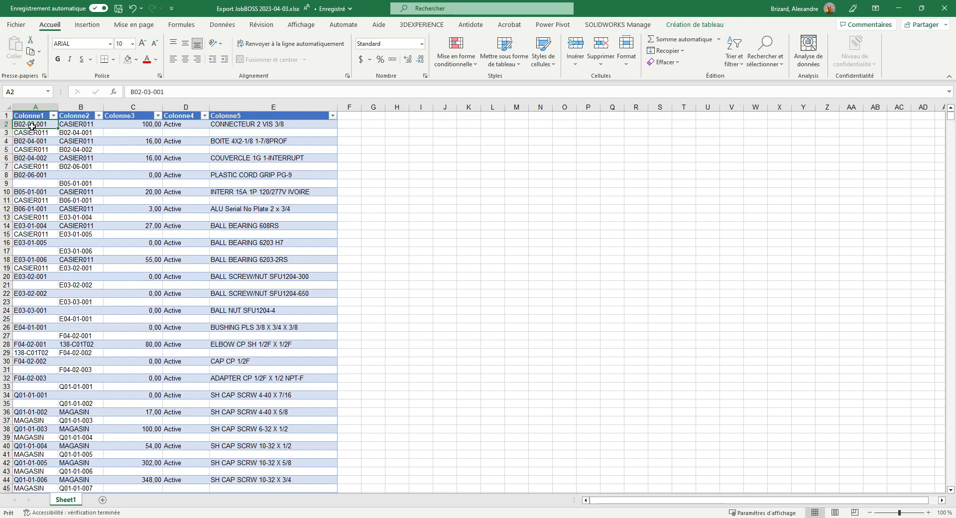
{"action": "left_click", "coordinate": [88, 125]}
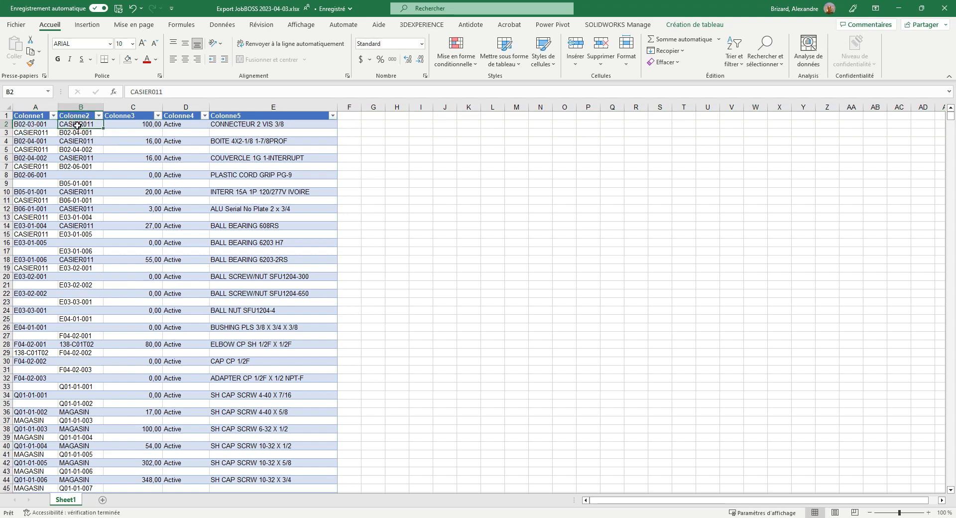
{"action": "left_click", "coordinate": [17, 141]}
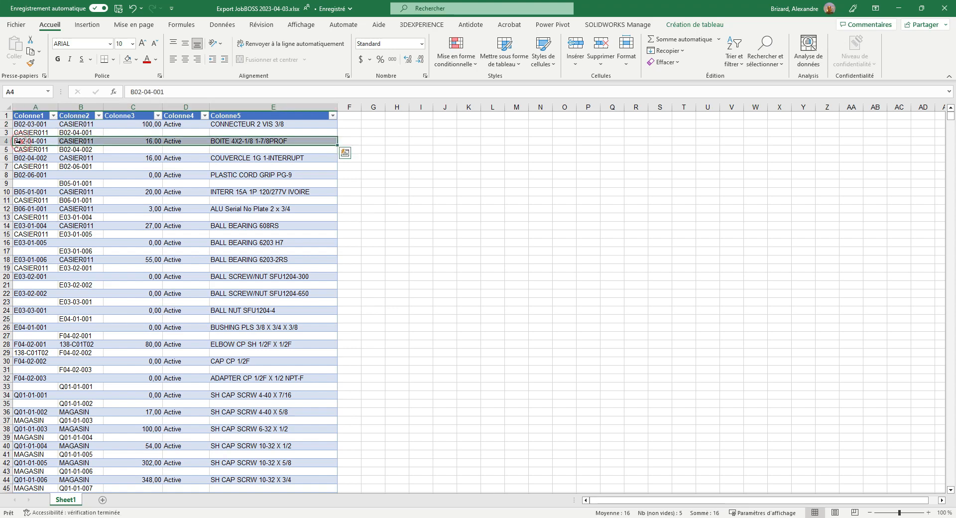
{"action": "left_click", "coordinate": [83, 140]}
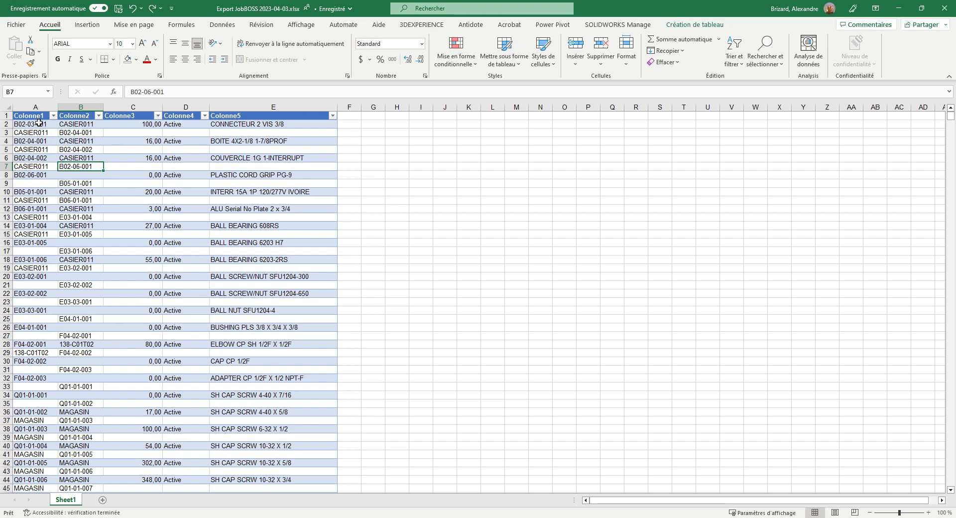
Sort the table by Colonne1 in ascending order, from A to Z
{"action": "left_click", "coordinate": [54, 116]}
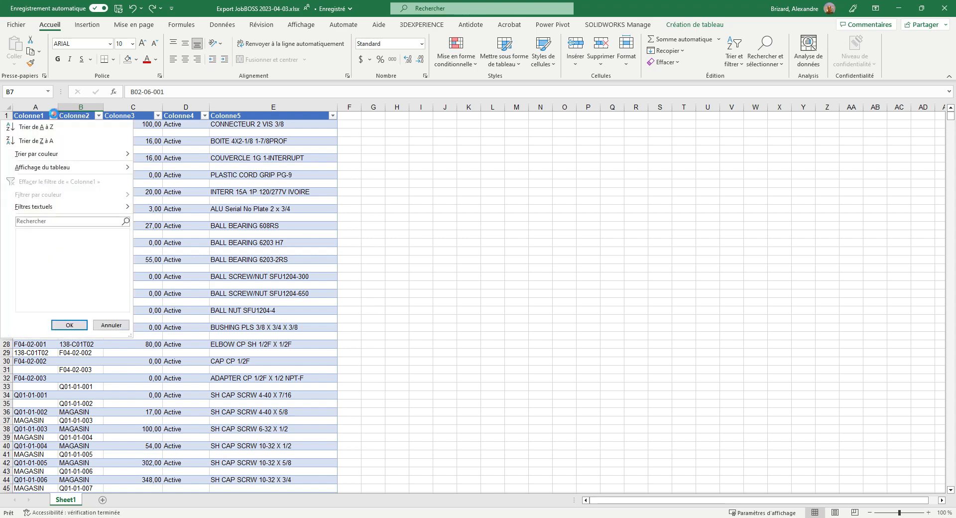
{"action": "left_click", "coordinate": [43, 127]}
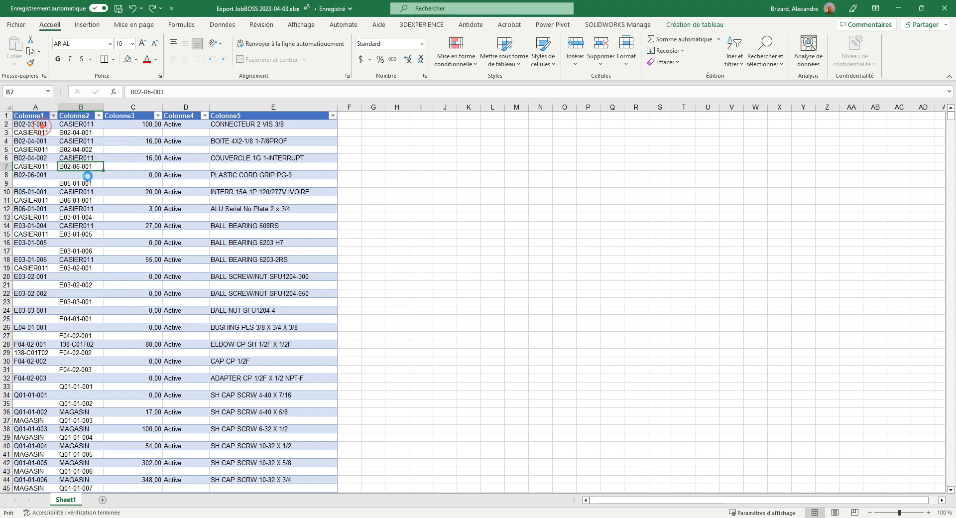
{"action": "left_click", "coordinate": [42, 127]}
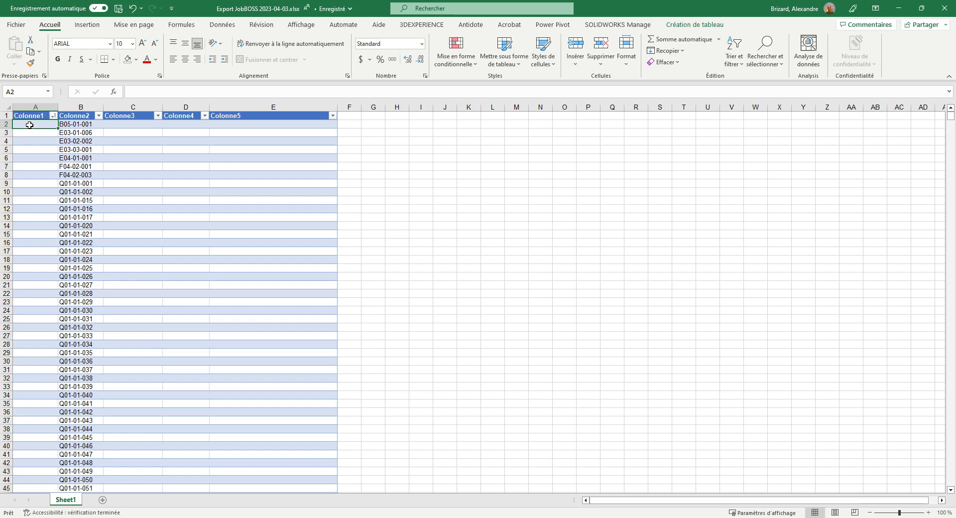
Delete rows 2 through 2494, the sorted block without quantity, status or description above item B02-03-001
{"action": "left_click", "coordinate": [6, 123]}
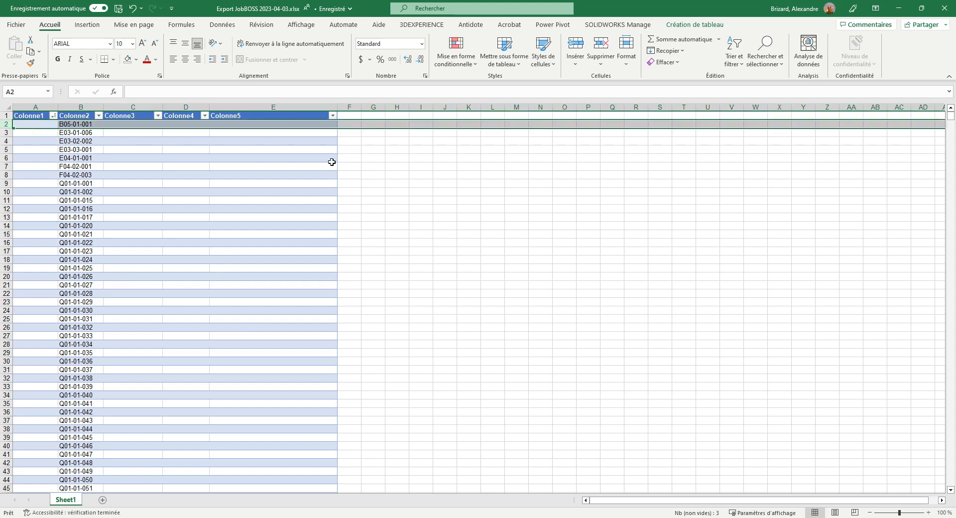
{"action": "left_click_drag", "start_coordinate": [950, 116], "coordinate": [953, 208]}
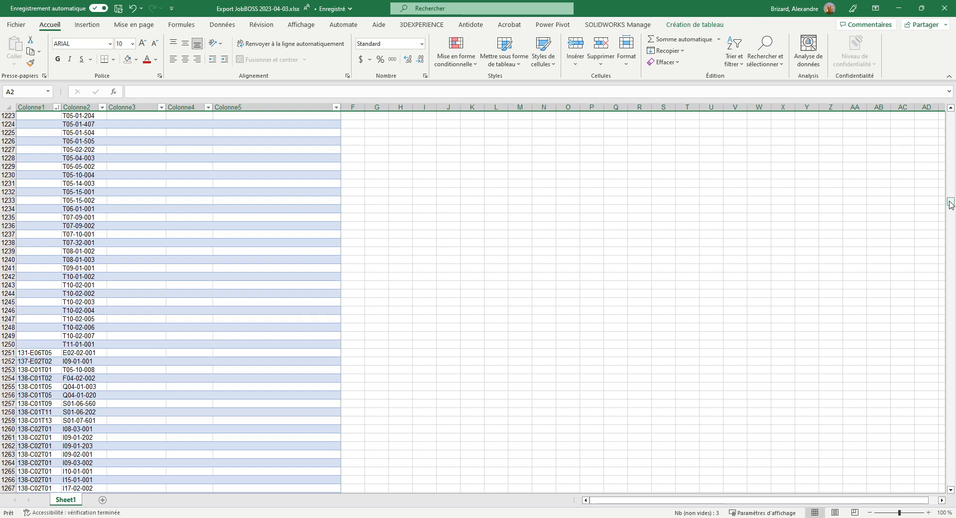
{"action": "left_click_drag", "start_coordinate": [952, 205], "coordinate": [953, 292]}
{"action": "scroll", "coordinate": [197, 216], "scroll_direction": "up", "scroll_amount": 11}
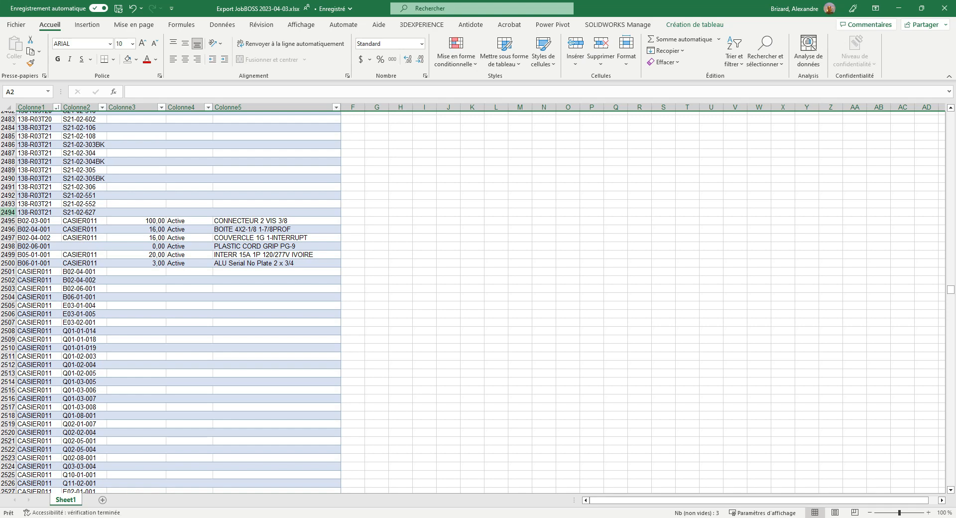
{"action": "left_click", "coordinate": [8, 212], "text": "shift"}
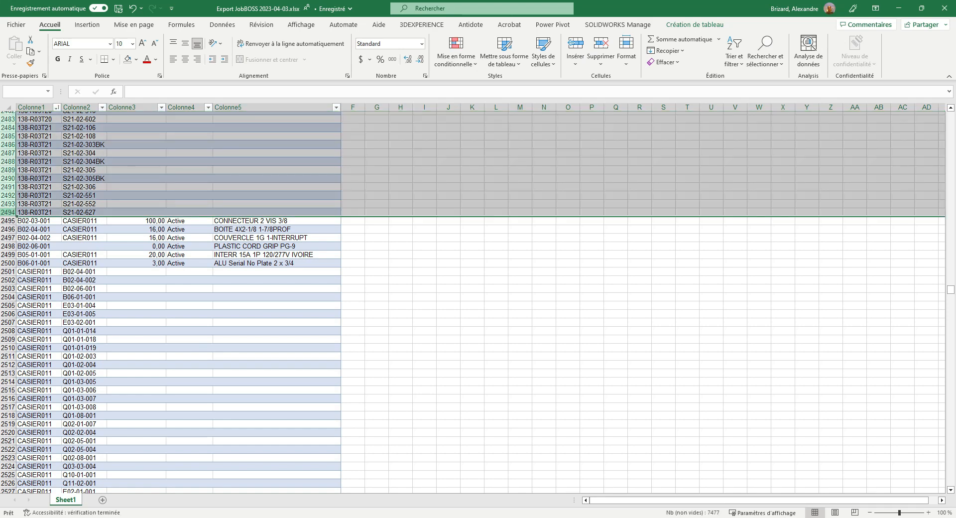
{"action": "right_click", "coordinate": [8, 212]}
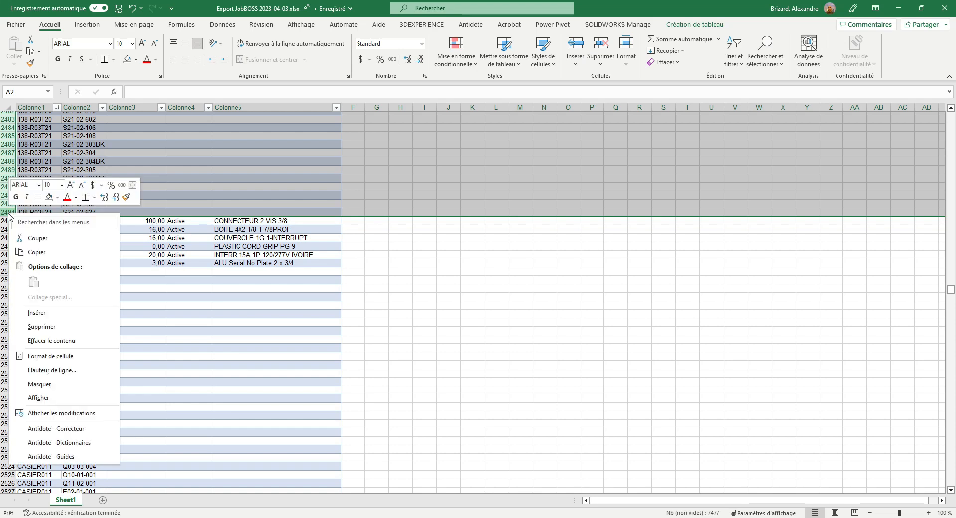
{"action": "left_click", "coordinate": [35, 327]}
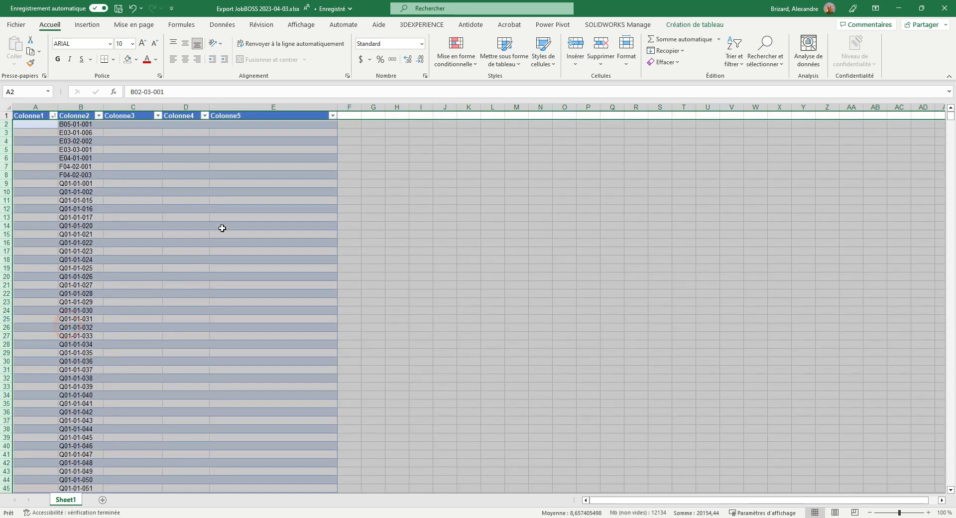
{"action": "left_click", "coordinate": [3, 123]}
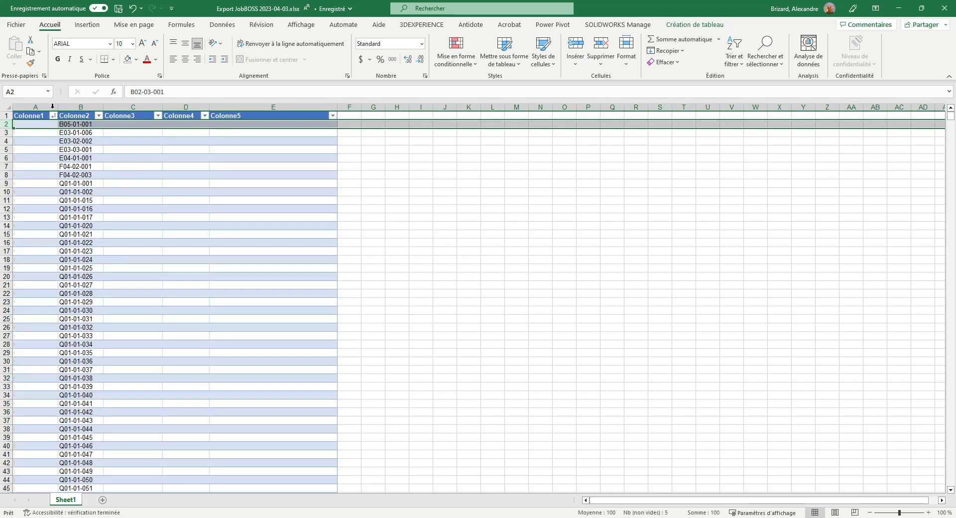
{"action": "scroll", "coordinate": [51, 158], "scroll_direction": "down", "scroll_amount": 3}
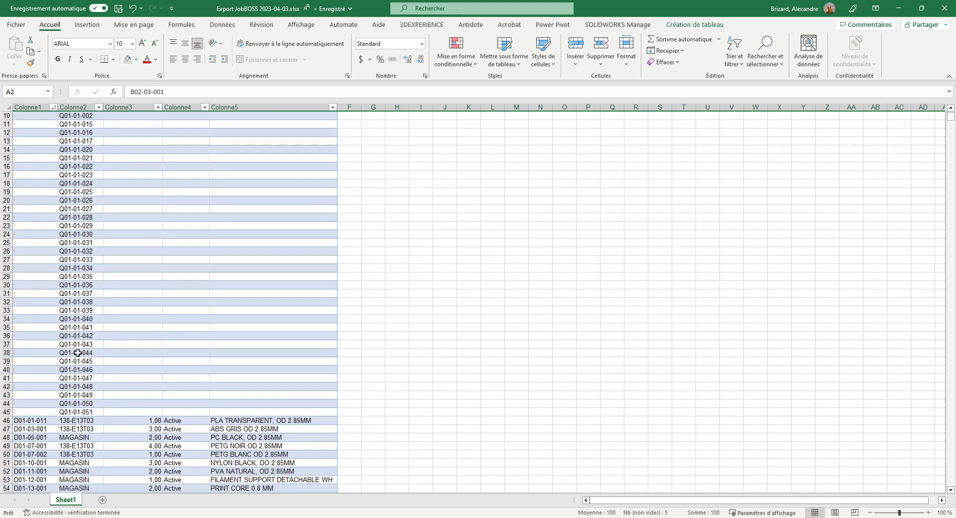
Delete rows 8 through 45, the block without quantity, status or description between items B06-01-001 and D01-01-011
{"action": "scroll", "coordinate": [78, 352], "scroll_direction": "up", "scroll_amount": 2}
{"action": "scroll", "coordinate": [33, 170], "scroll_direction": "up", "scroll_amount": 1}
{"action": "left_click", "coordinate": [32, 174]}
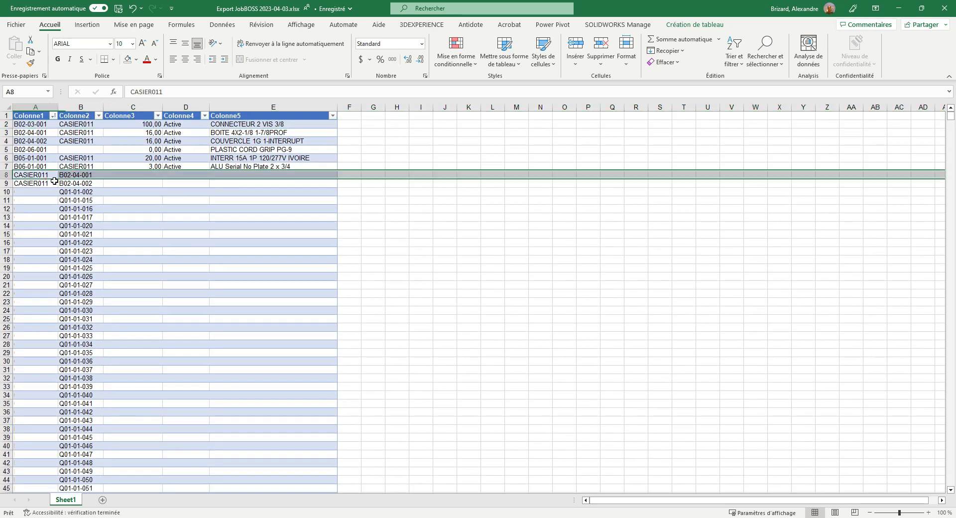
{"action": "left_click", "coordinate": [8, 175]}
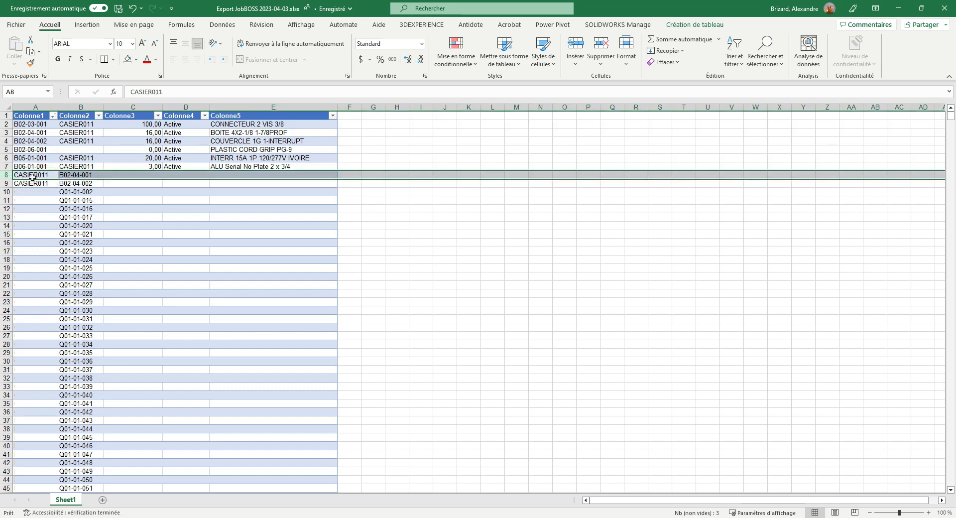
{"action": "scroll", "coordinate": [33, 177], "scroll_direction": "down", "scroll_amount": 3}
{"action": "left_click", "coordinate": [6, 412], "text": "shift"}
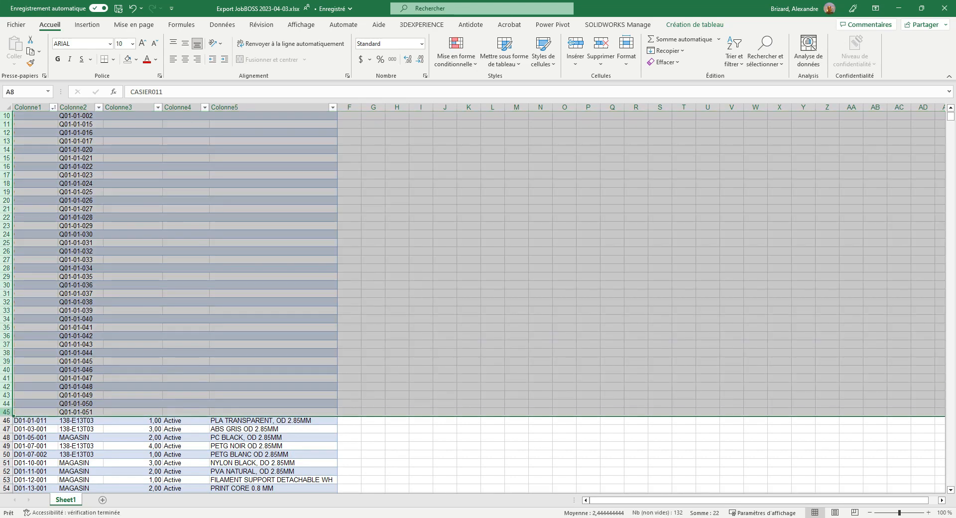
{"action": "right_click", "coordinate": [7, 414]}
{"action": "left_click", "coordinate": [32, 273]}
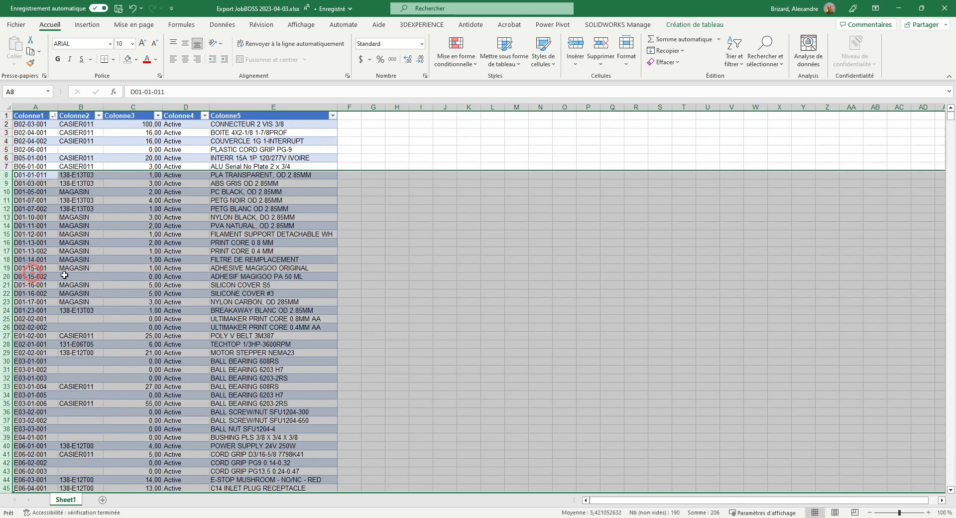
{"action": "left_click", "coordinate": [38, 175]}
Delete row 68, the Fournitures row without quantity or description above item I01-01-001
{"action": "scroll", "coordinate": [46, 261], "scroll_direction": "down", "scroll_amount": 2}
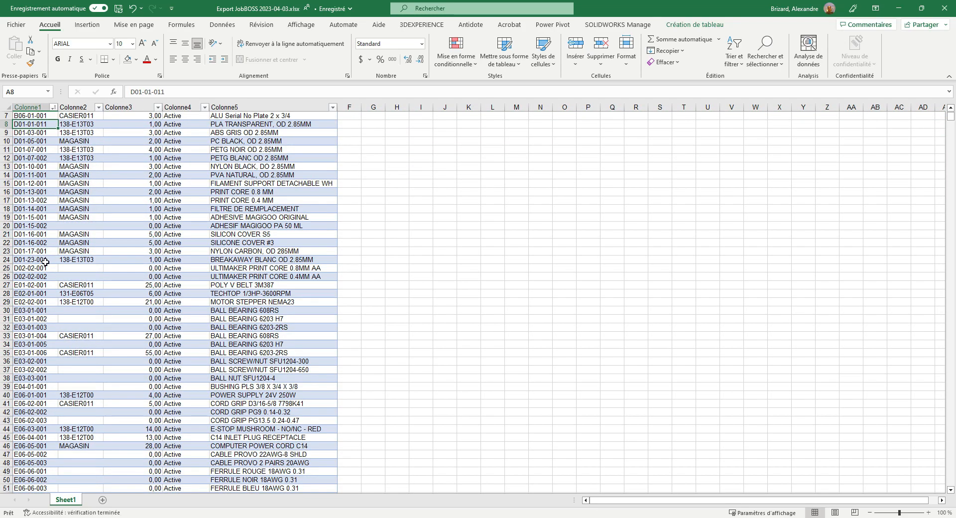
{"action": "scroll", "coordinate": [45, 261], "scroll_direction": "down", "scroll_amount": 14}
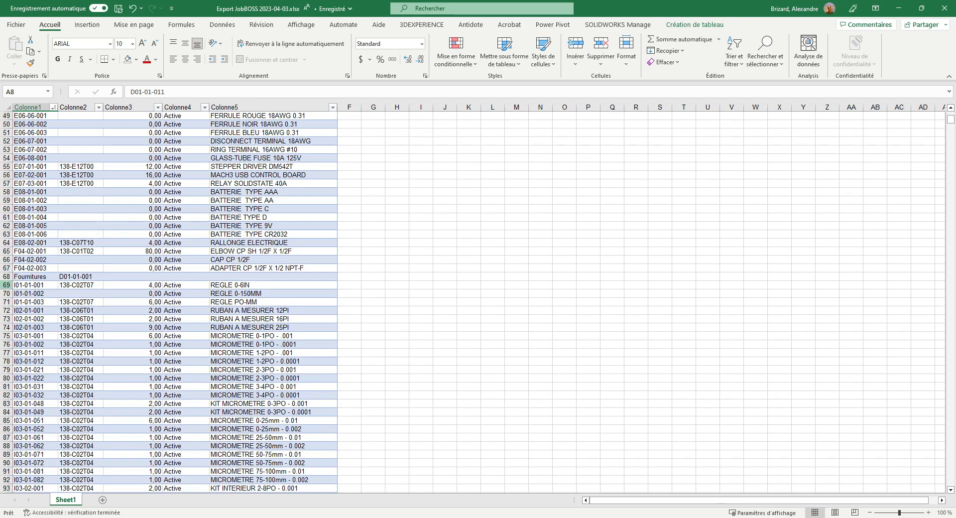
{"action": "left_click", "coordinate": [6, 277]}
{"action": "right_click", "coordinate": [6, 277]}
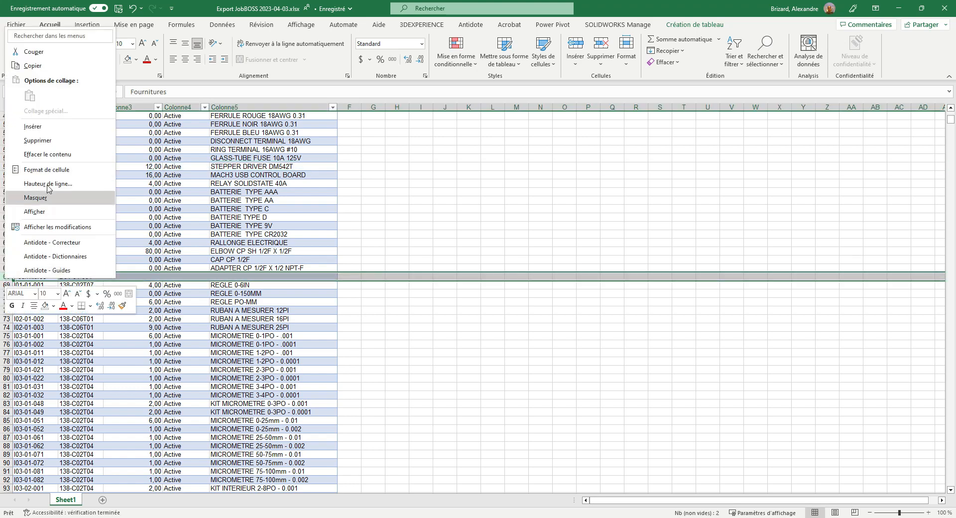
{"action": "left_click", "coordinate": [40, 139]}
Delete rows 198 through 231, the LISTA-TOUR block without quantity, status or description above item M01-01-001
{"action": "scroll", "coordinate": [26, 293], "scroll_direction": "down", "scroll_amount": 8}
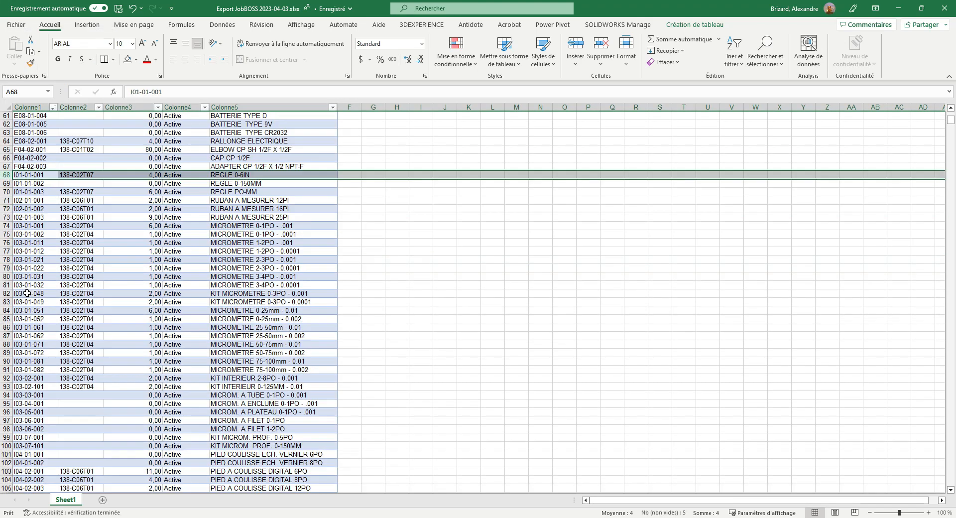
{"action": "scroll", "coordinate": [58, 343], "scroll_direction": "down", "scroll_amount": 20}
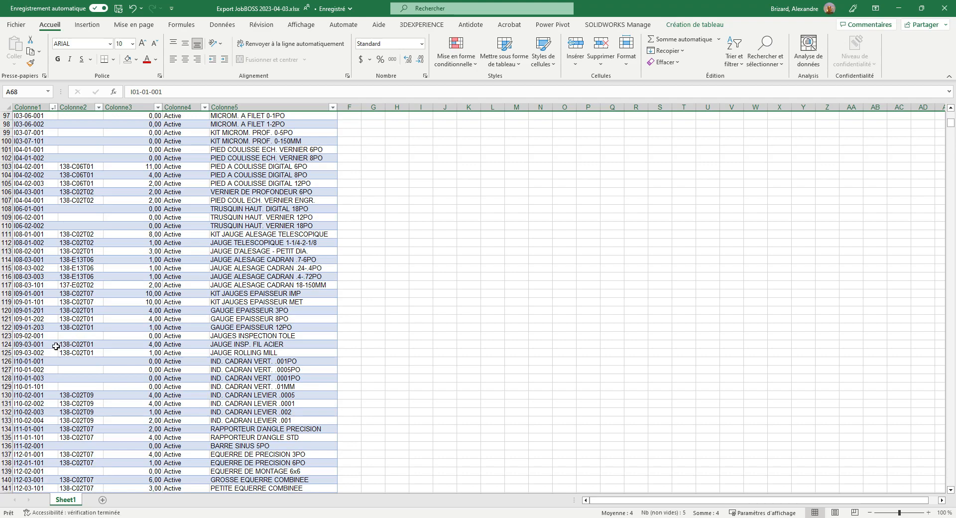
{"action": "scroll", "coordinate": [54, 349], "scroll_direction": "down", "scroll_amount": 10}
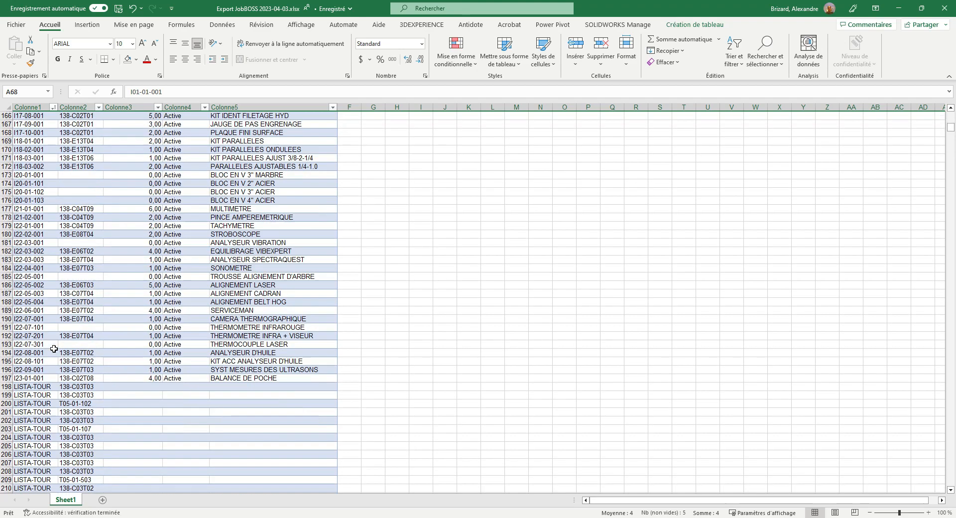
{"action": "left_click", "coordinate": [4, 312]}
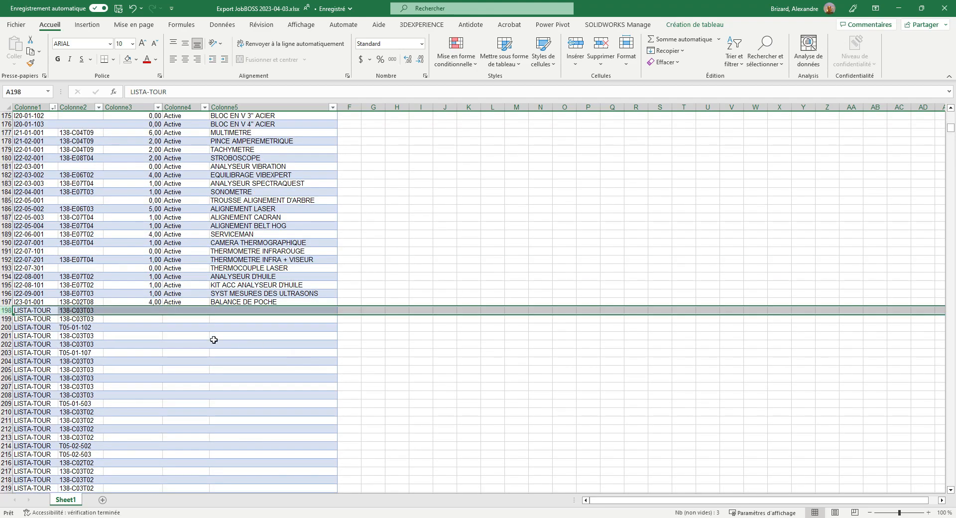
{"action": "scroll", "coordinate": [129, 406], "scroll_direction": "down", "scroll_amount": 12}
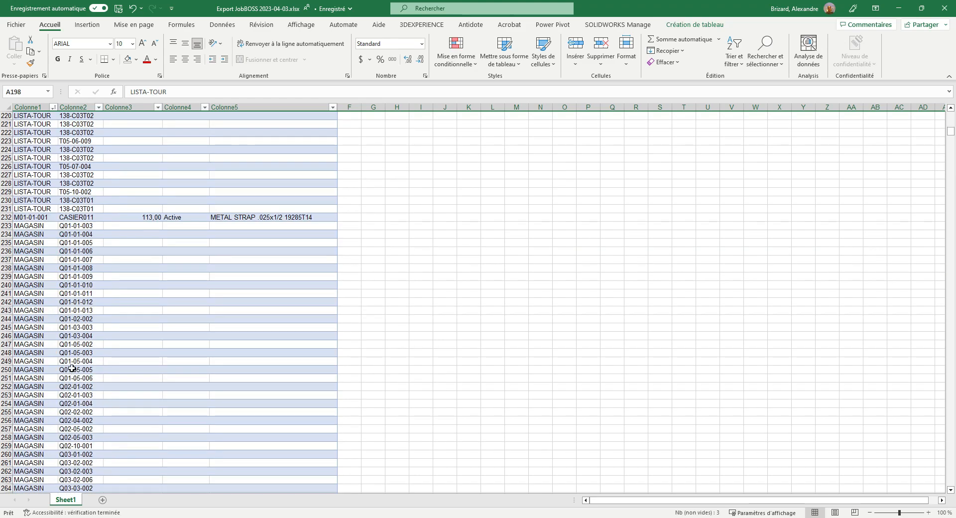
{"action": "left_click", "coordinate": [6, 285], "text": "shift"}
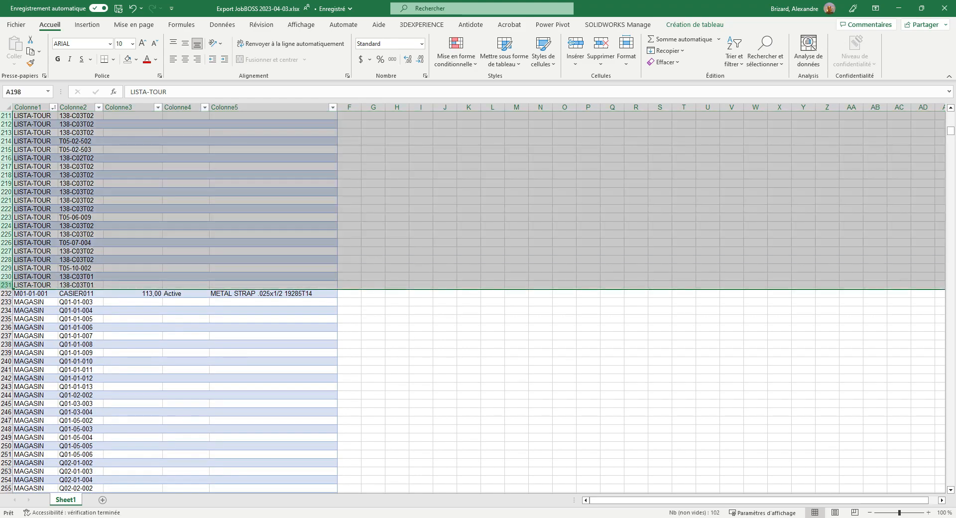
{"action": "right_click", "coordinate": [6, 285]}
{"action": "left_click", "coordinate": [46, 148]}
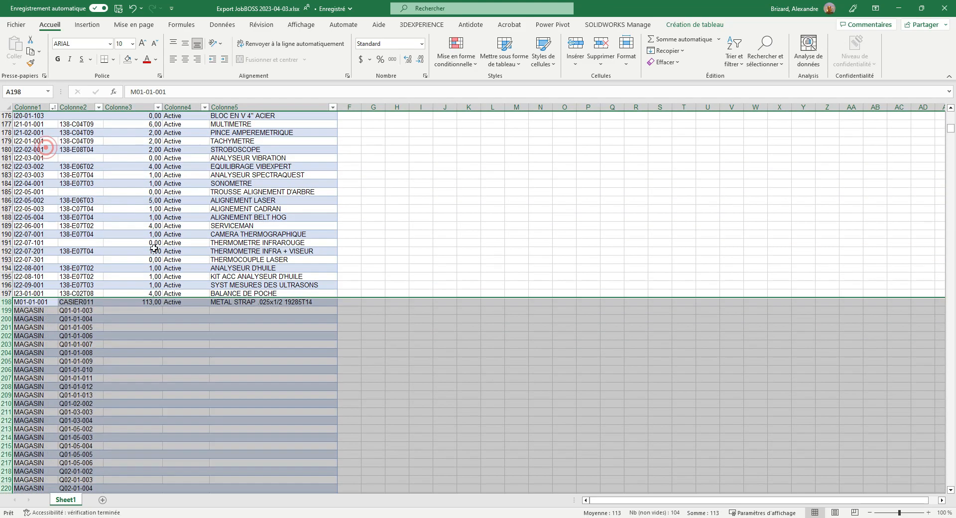
Delete rows 199 through 299, the MAGASIN block without quantity, status or description above item Q01-01-001
{"action": "left_click", "coordinate": [8, 310]}
{"action": "scroll", "coordinate": [44, 325], "scroll_direction": "down", "scroll_amount": 20}
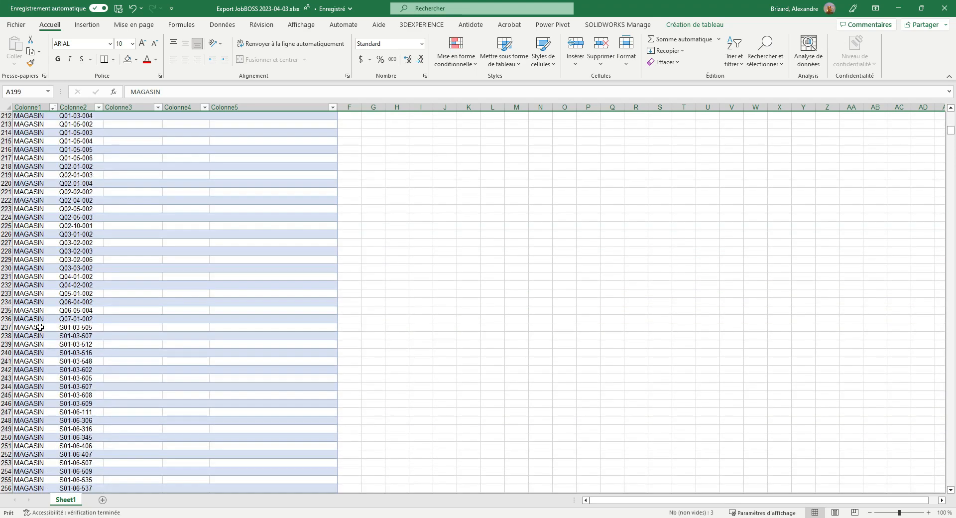
{"action": "scroll", "coordinate": [44, 285], "scroll_direction": "down", "scroll_amount": 4}
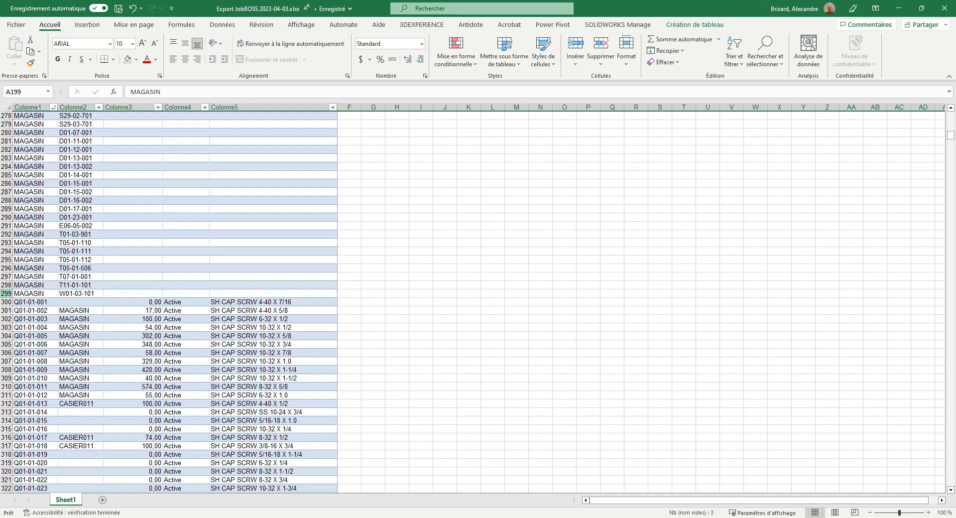
{"action": "left_click", "coordinate": [6, 298], "text": "shift"}
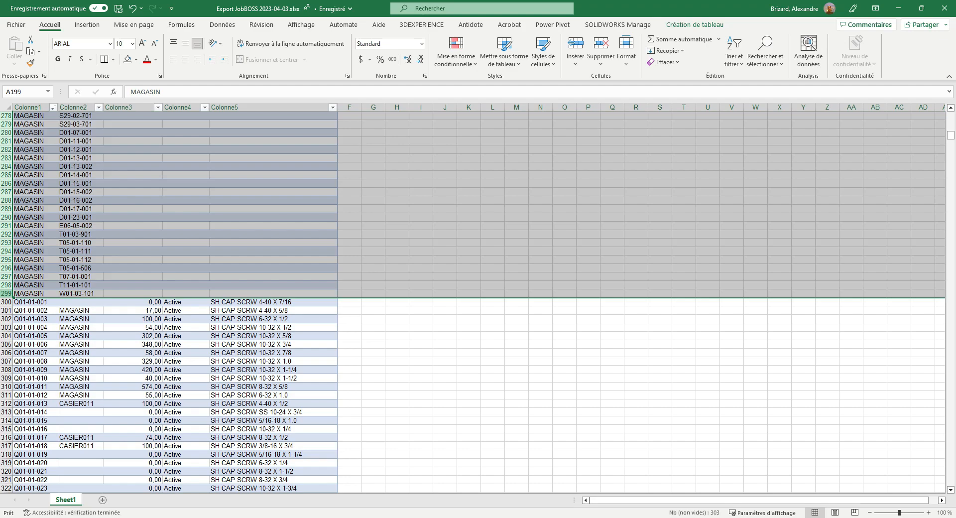
{"action": "right_click", "coordinate": [7, 294]}
{"action": "left_click", "coordinate": [36, 155]}
Delete row 2599 at the end of the table, the leftover Matières premières row with no code in Colonne1
{"action": "scroll", "coordinate": [51, 339], "scroll_direction": "down", "scroll_amount": 3}
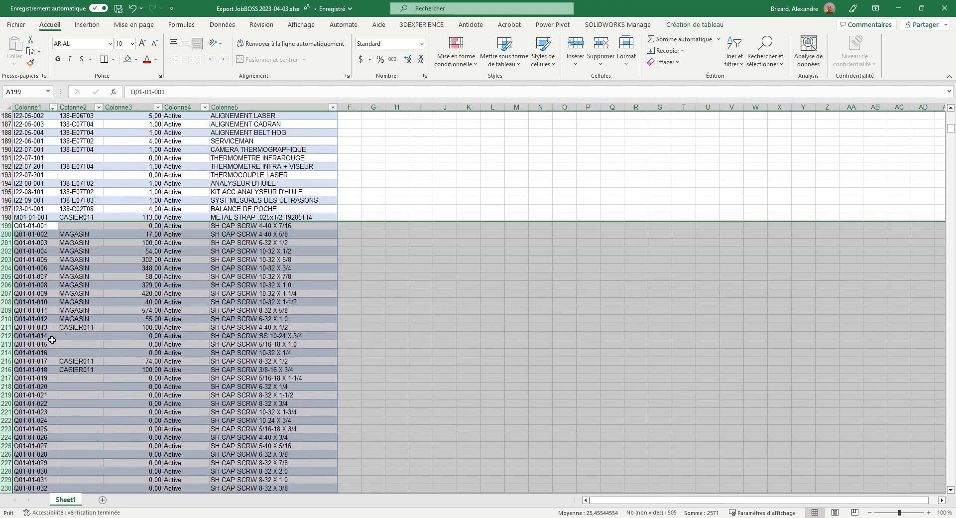
{"action": "left_click", "coordinate": [50, 352]}
{"action": "scroll", "coordinate": [50, 333], "scroll_direction": "down", "scroll_amount": 20}
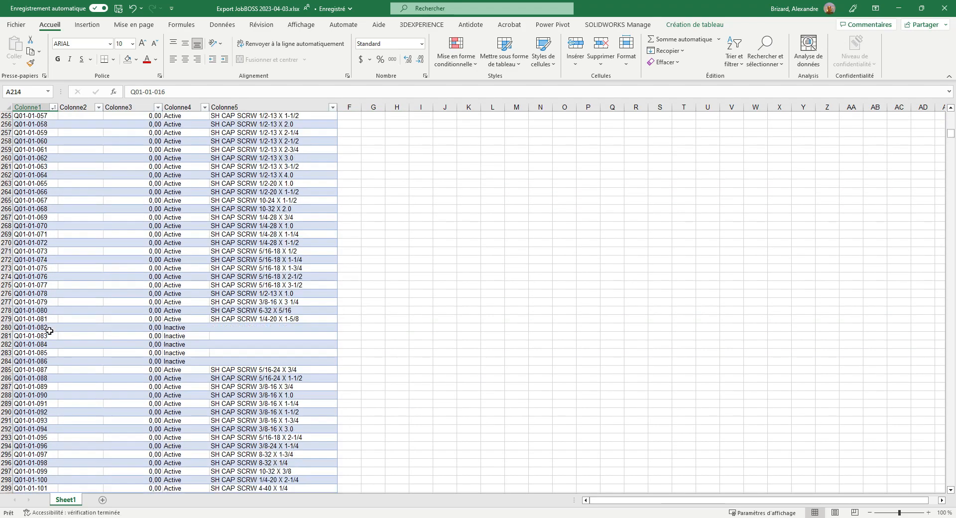
{"action": "left_click_drag", "start_coordinate": [951, 134], "coordinate": [951, 207]}
{"action": "left_click_drag", "start_coordinate": [950, 211], "coordinate": [950, 296]}
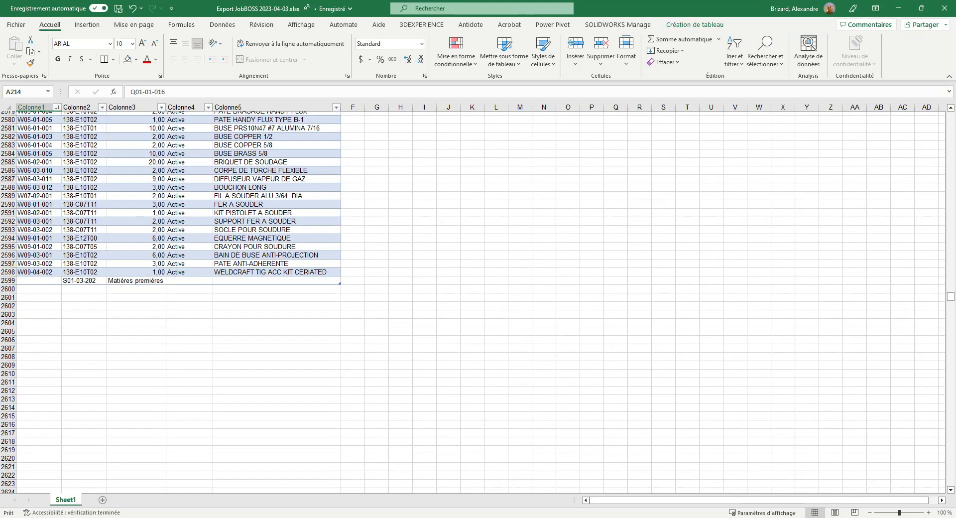
{"action": "left_click", "coordinate": [10, 281]}
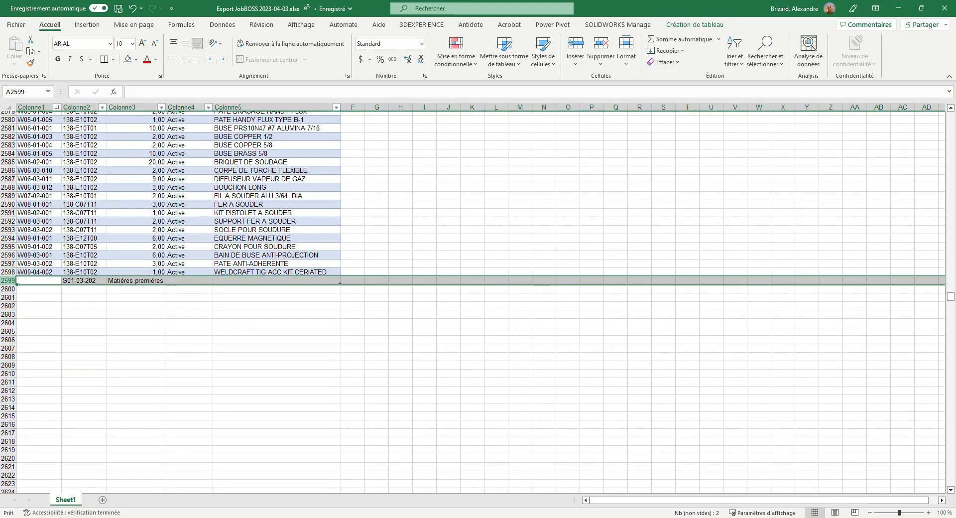
{"action": "right_click", "coordinate": [10, 281]}
{"action": "left_click", "coordinate": [35, 155]}
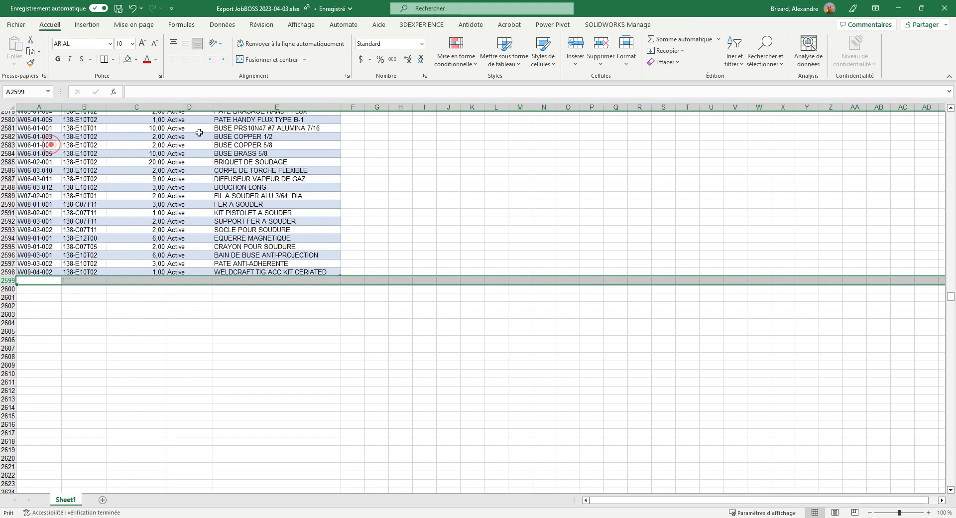
{"action": "left_click", "coordinate": [10, 271]}
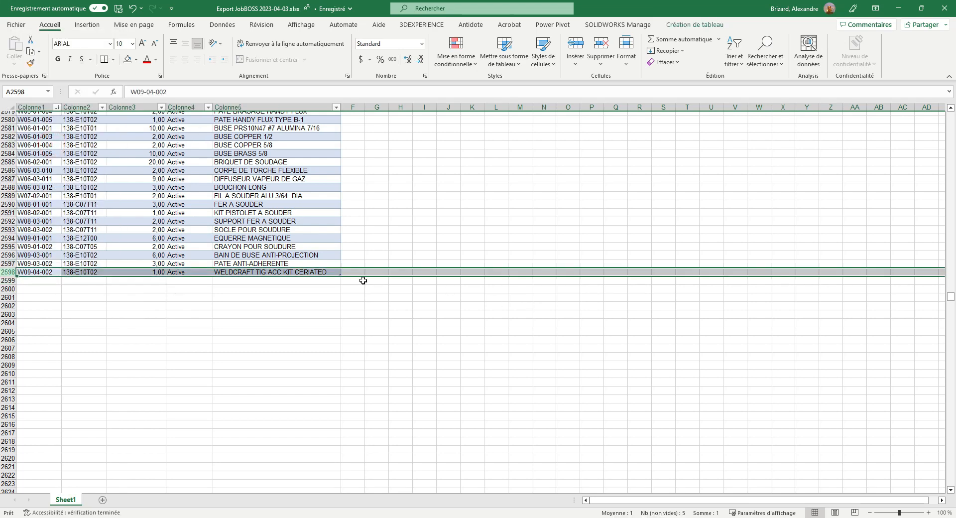
{"action": "left_click", "coordinate": [42, 271]}
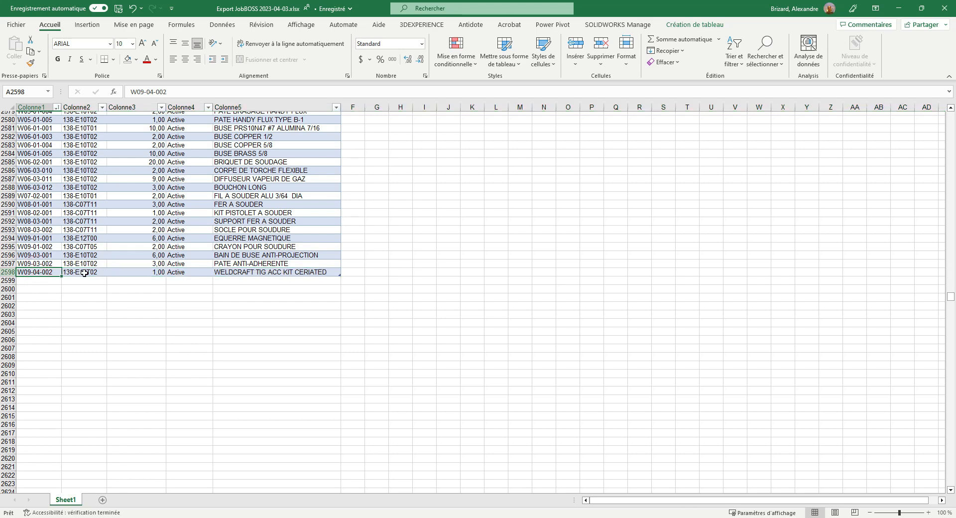
Sort the table by Colonne4 in descending order, from Z to A, so the Inactive items come first
{"action": "key", "text": "ctrl+Home"}
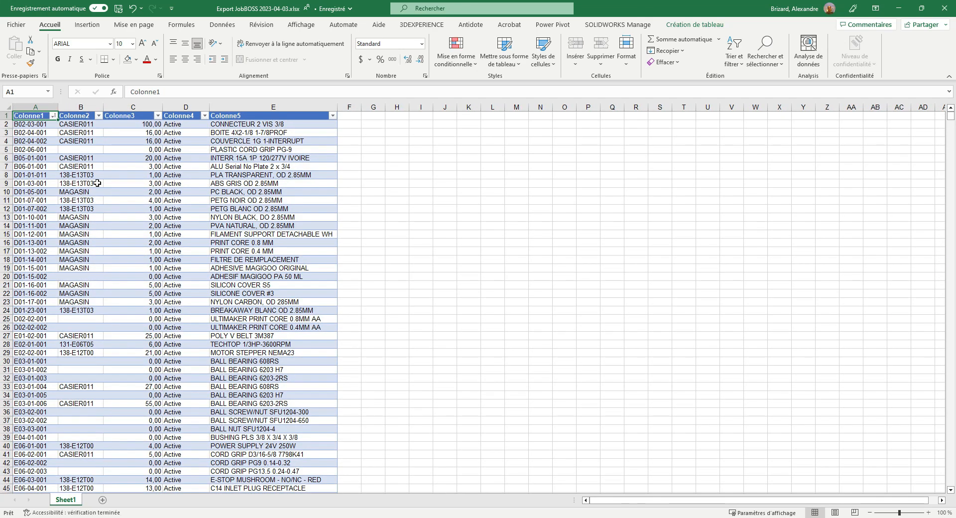
{"action": "left_click", "coordinate": [205, 116]}
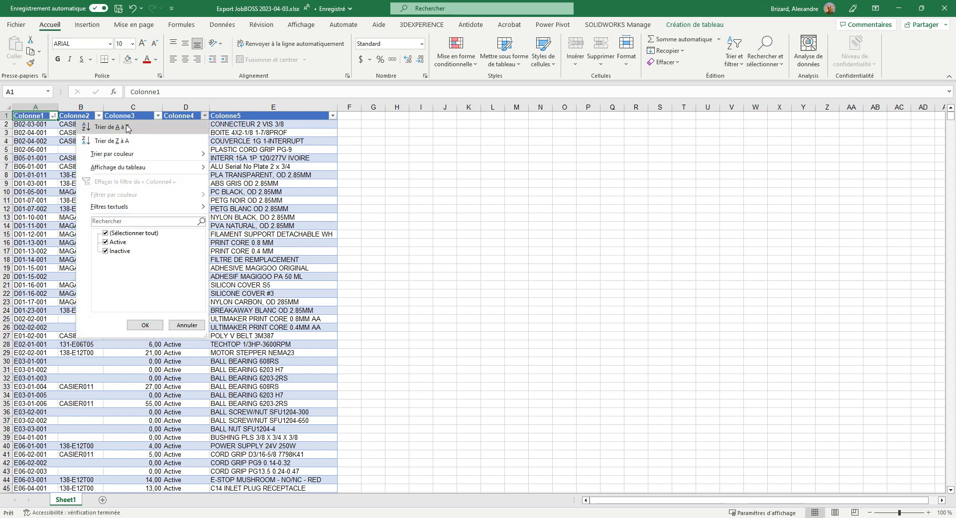
{"action": "left_click", "coordinate": [127, 128]}
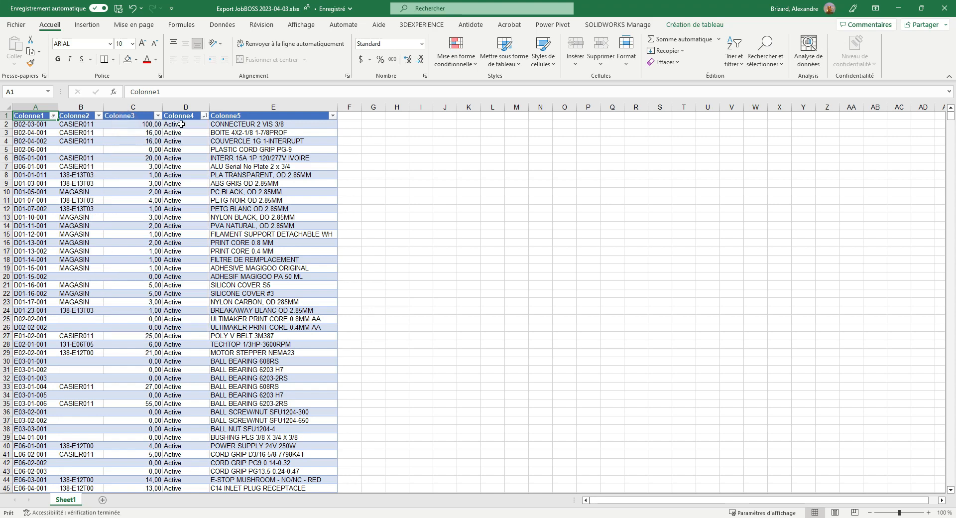
{"action": "left_click", "coordinate": [205, 116]}
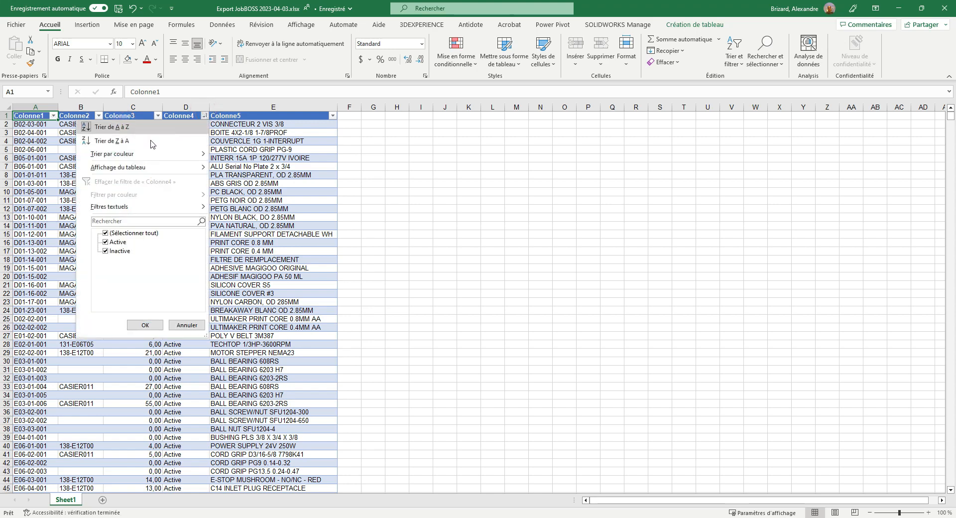
{"action": "left_click", "coordinate": [121, 141]}
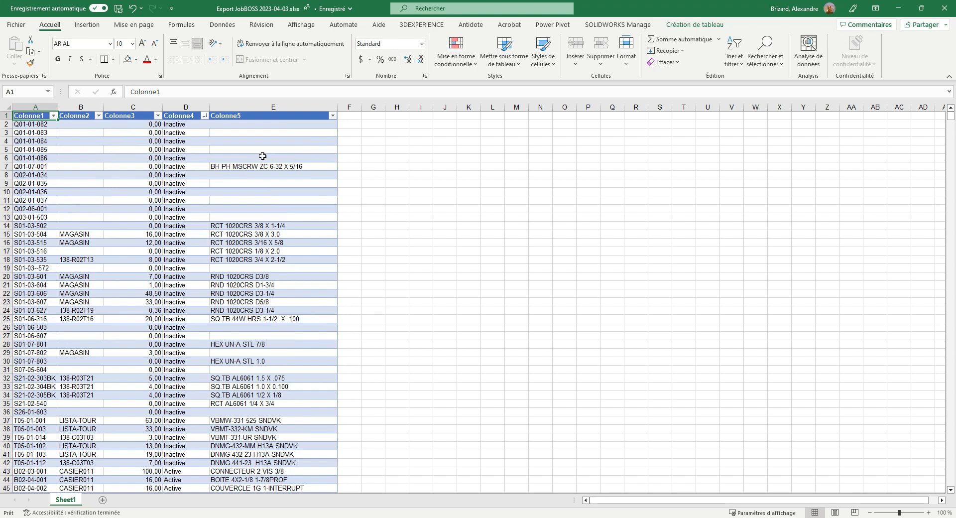
Clear the Colonne5 descriptions of all Inactive items, cells E2 through E42
{"action": "left_click", "coordinate": [180, 126]}
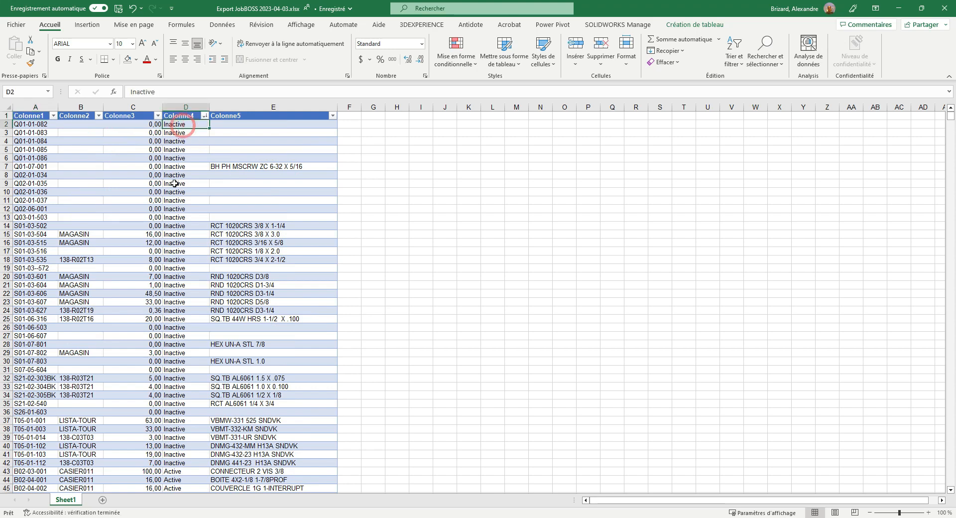
{"action": "scroll", "coordinate": [176, 282], "scroll_direction": "down", "scroll_amount": 3}
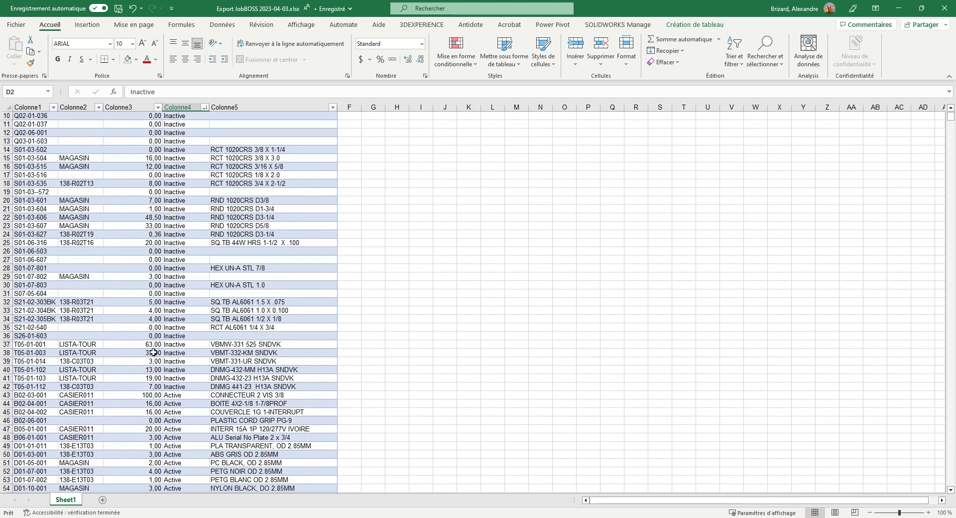
{"action": "left_click", "coordinate": [77, 386]}
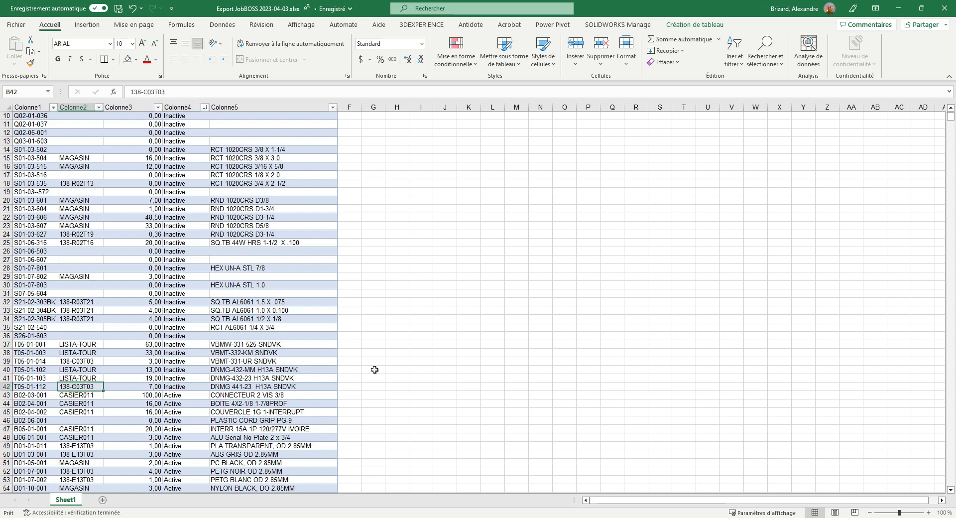
{"action": "left_click", "coordinate": [234, 388]}
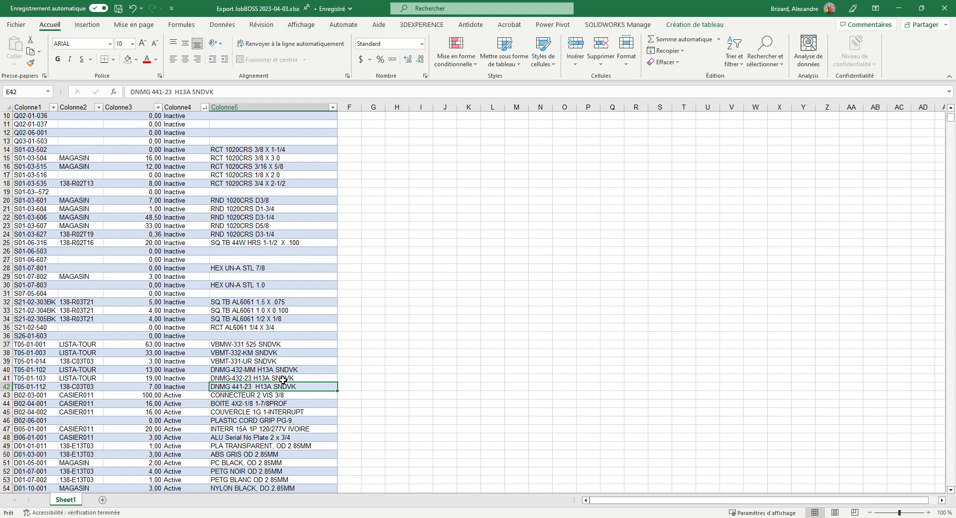
{"action": "scroll", "coordinate": [256, 348], "scroll_direction": "up", "scroll_amount": 3}
{"action": "left_click", "coordinate": [226, 124], "text": "shift"}
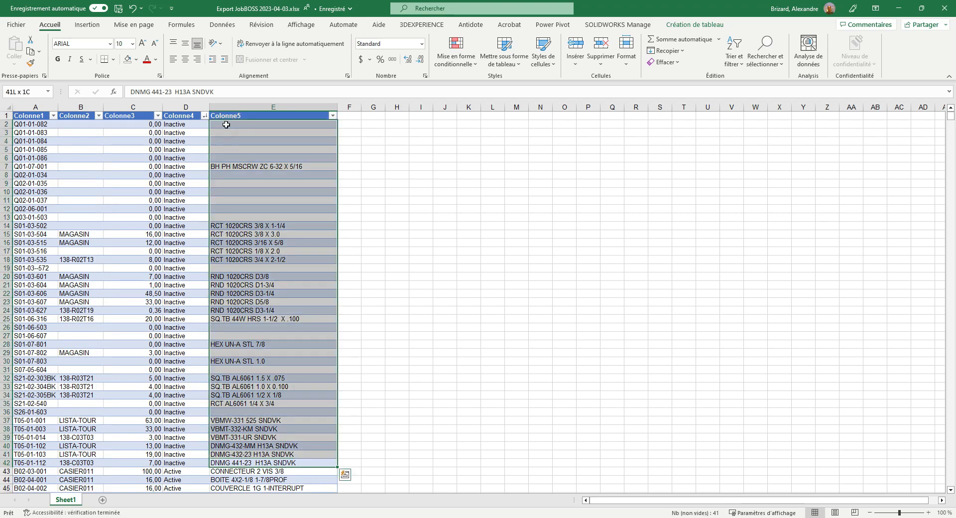
{"action": "key", "text": "Delete"}
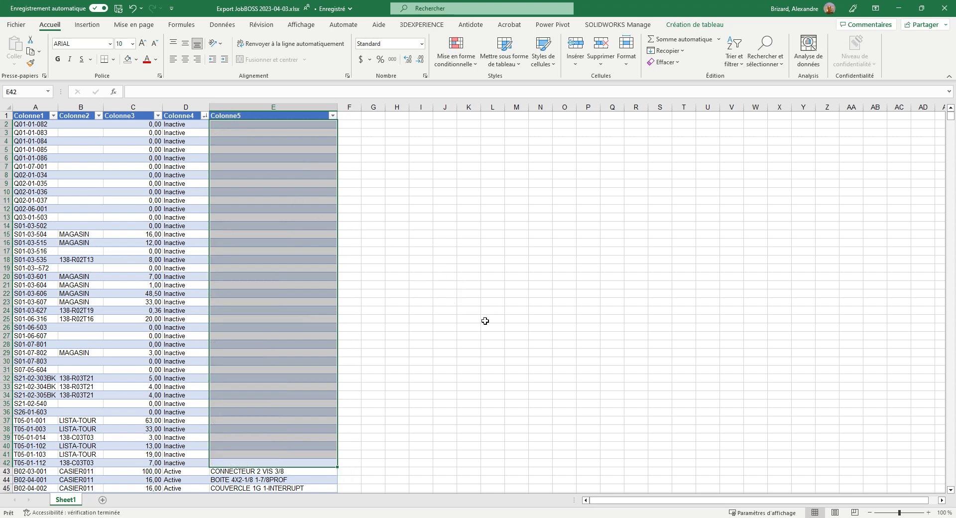
Move the Colonne5 description column between Colonne1 and Colonne2 by cutting it and inserting it as column B
{"action": "left_click", "coordinate": [445, 301]}
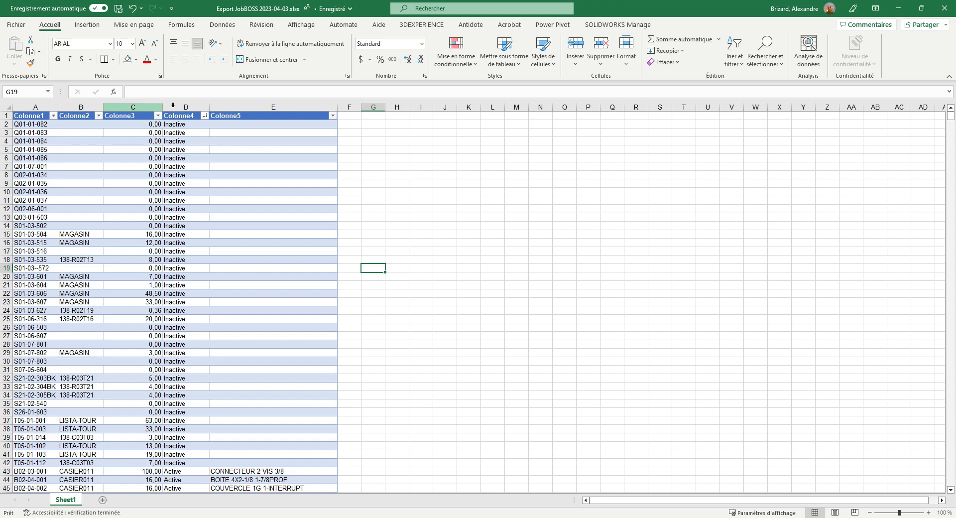
{"action": "left_click", "coordinate": [237, 106]}
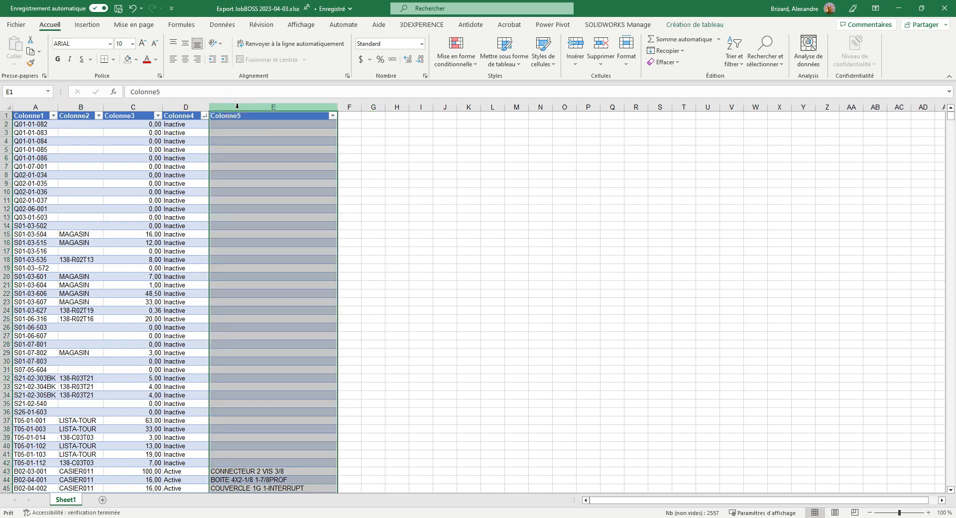
{"action": "right_click", "coordinate": [237, 106]}
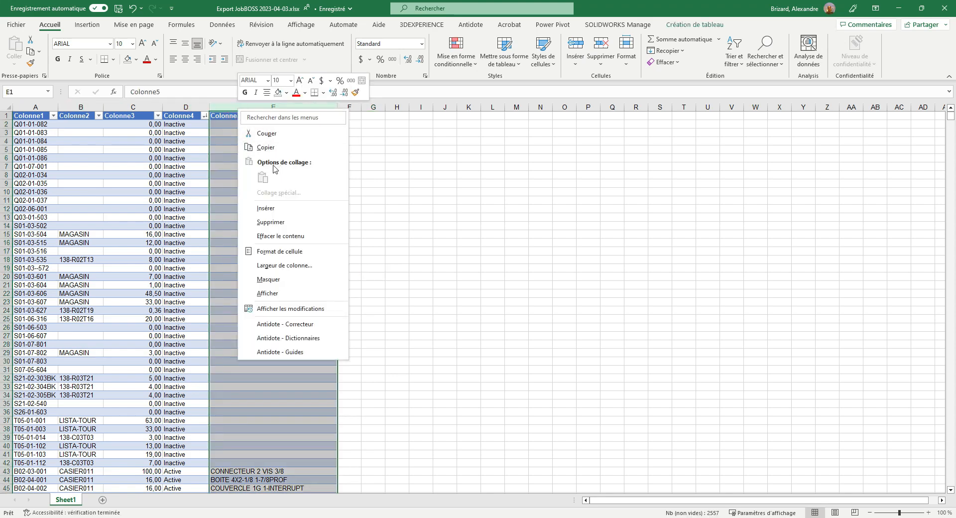
{"action": "left_click", "coordinate": [264, 133]}
{"action": "left_click", "coordinate": [71, 107]}
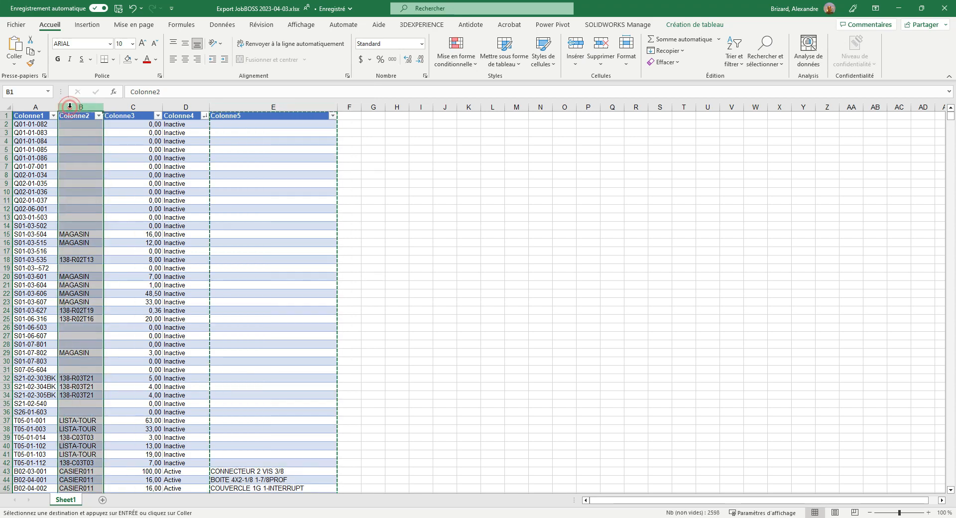
{"action": "right_click", "coordinate": [70, 110]}
{"action": "left_click", "coordinate": [116, 203]}
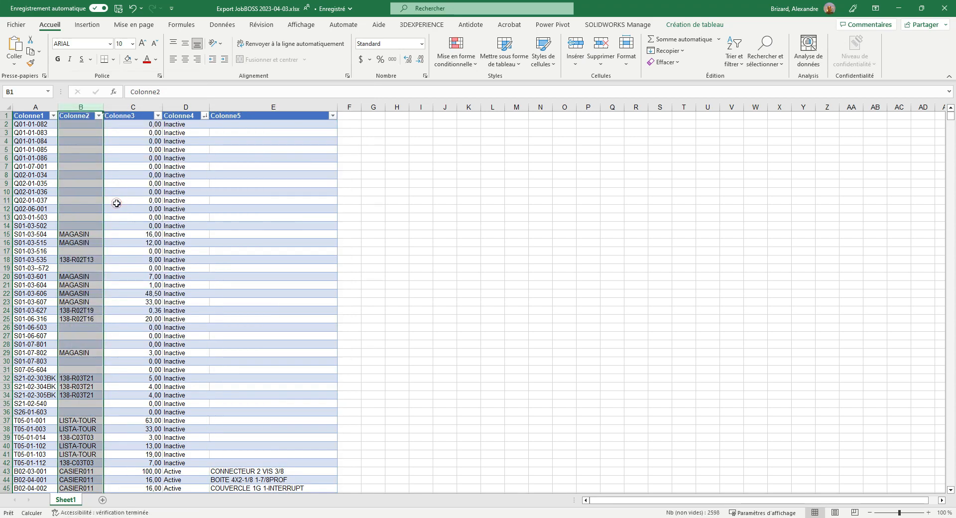
{"action": "left_click", "coordinate": [83, 477]}
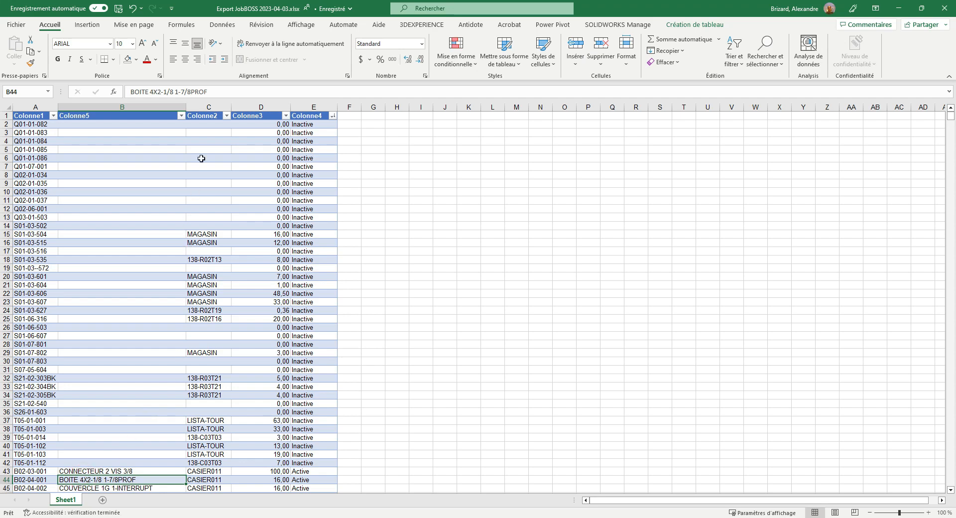
Delete column E, the Colonne4 status column with the Active and Inactive values
{"action": "left_click", "coordinate": [206, 105]}
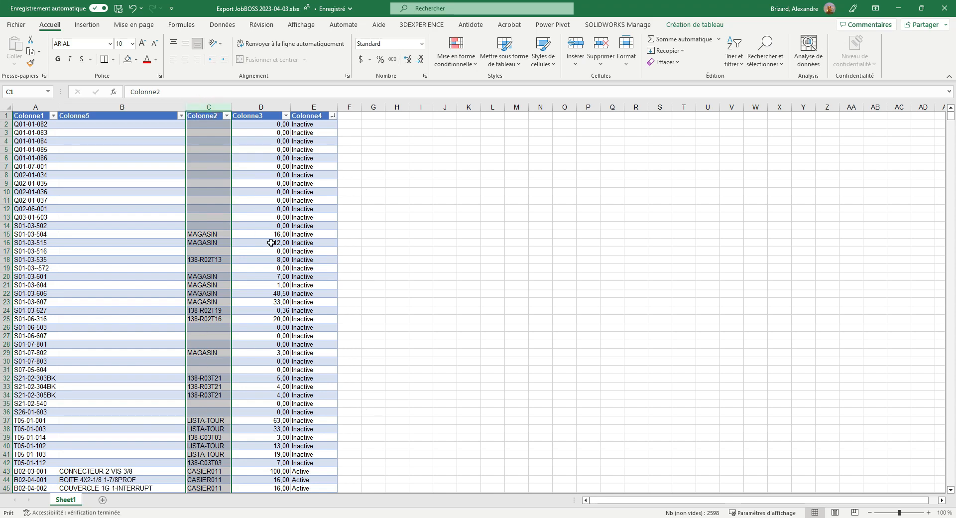
{"action": "left_click", "coordinate": [420, 227]}
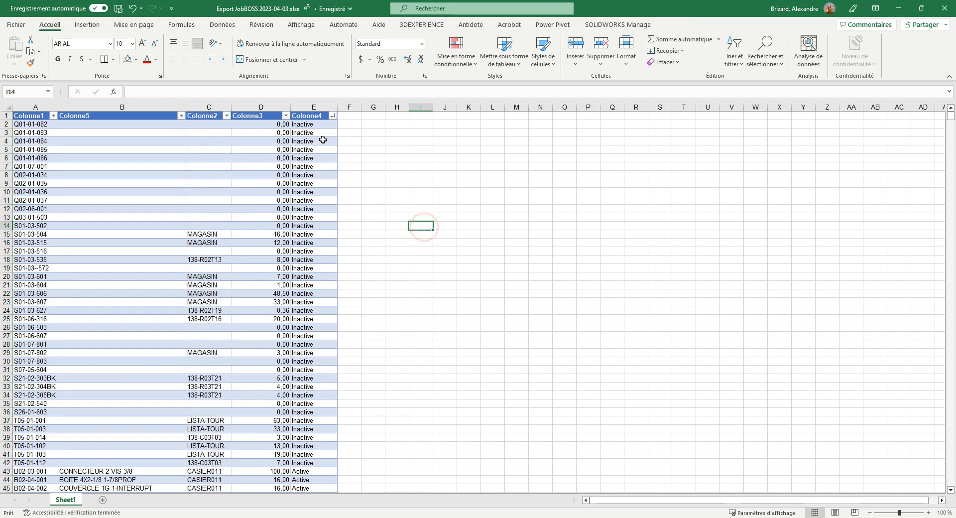
{"action": "left_click", "coordinate": [314, 107]}
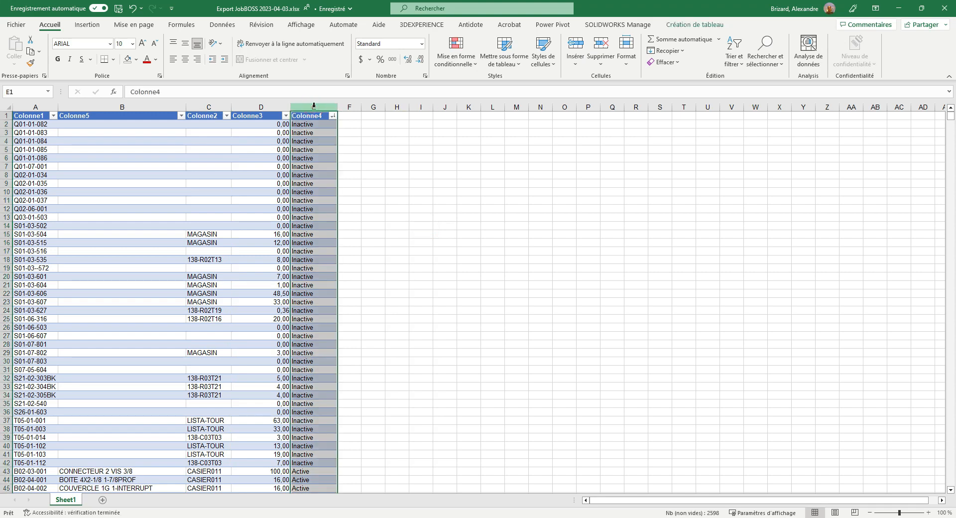
{"action": "right_click", "coordinate": [314, 106]}
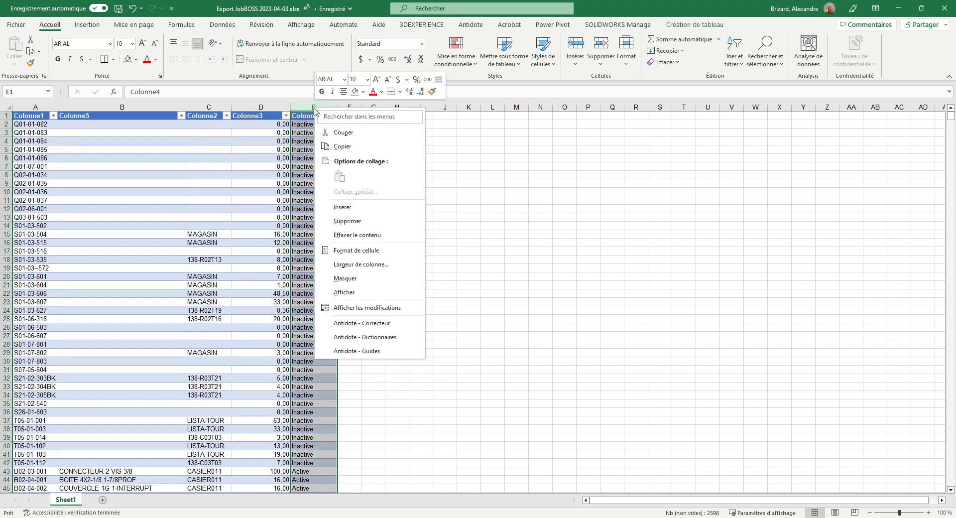
{"action": "left_click", "coordinate": [360, 222]}
{"action": "left_click", "coordinate": [463, 268]}
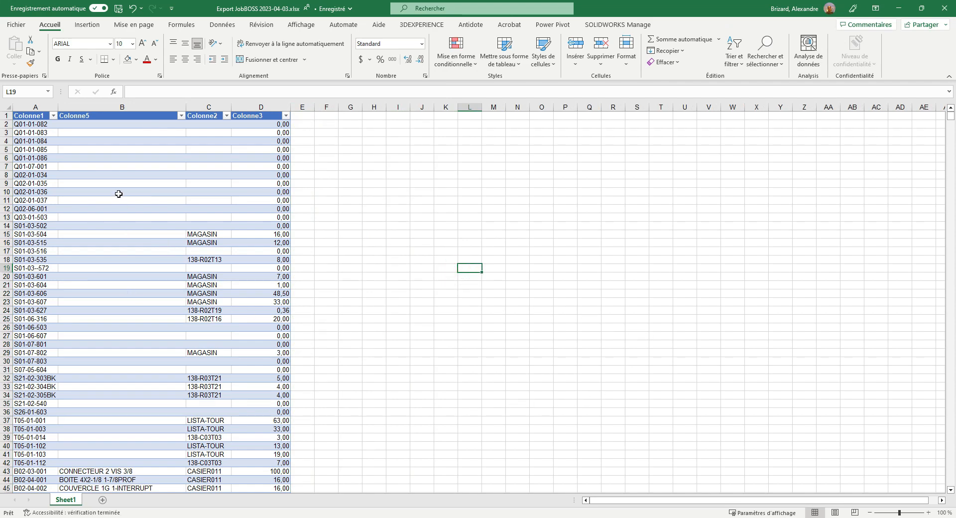
Save a CSV UTF-8 copy named "Export JobBOSS 2023-04-03 (COMPLET)" in the folder Fichier pour exportation vers APP
{"action": "left_click", "coordinate": [17, 25]}
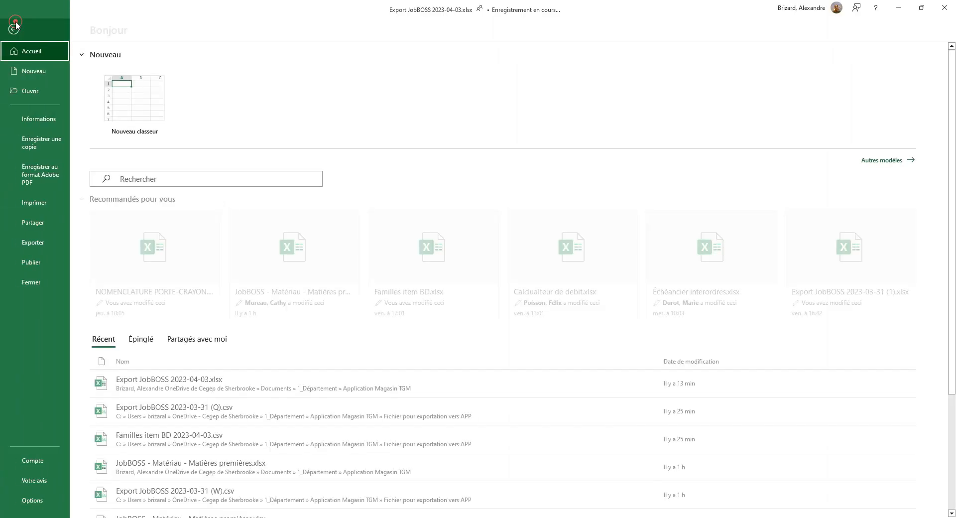
{"action": "left_click", "coordinate": [40, 145]}
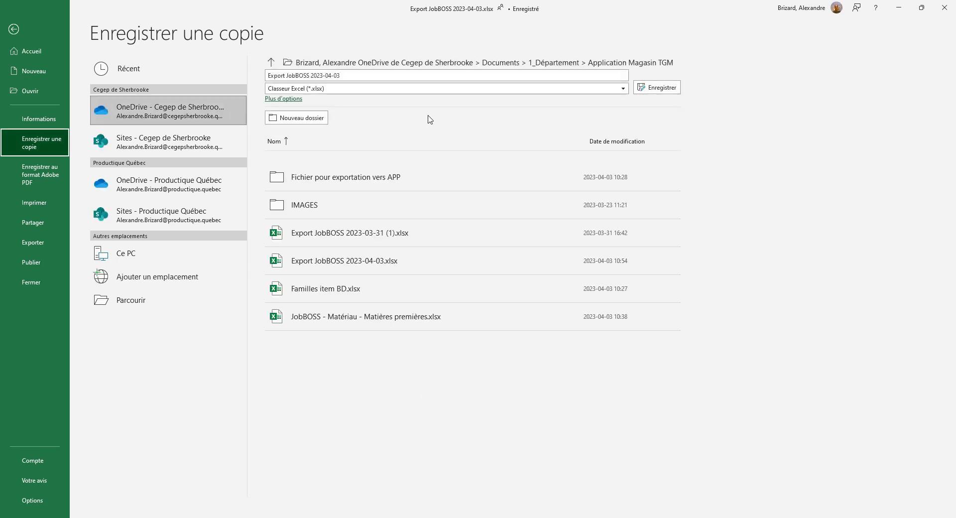
{"action": "left_click", "coordinate": [335, 179]}
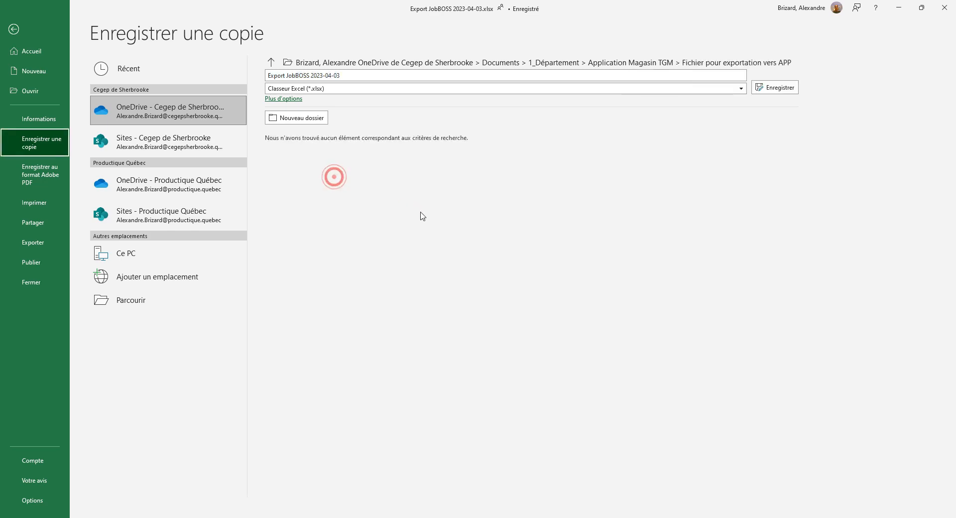
{"action": "left_click", "coordinate": [656, 88]}
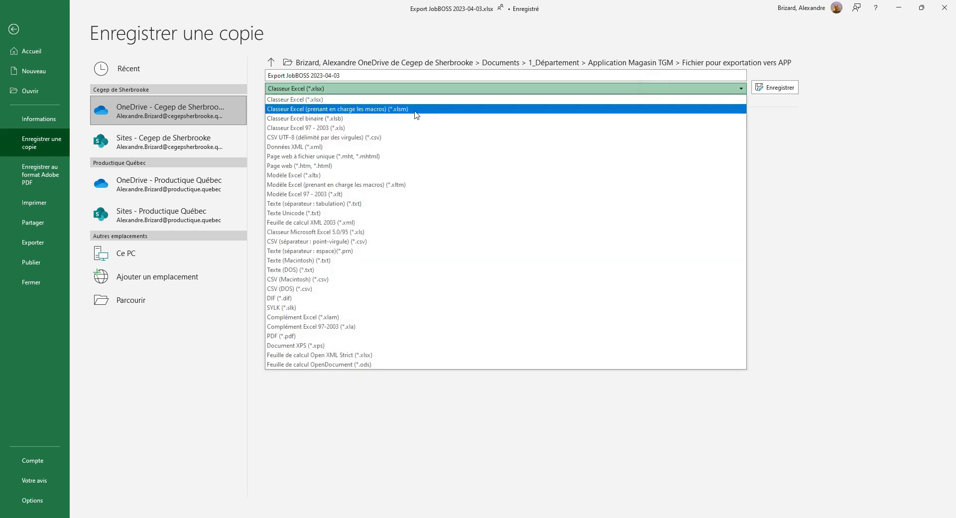
{"action": "left_click", "coordinate": [386, 138]}
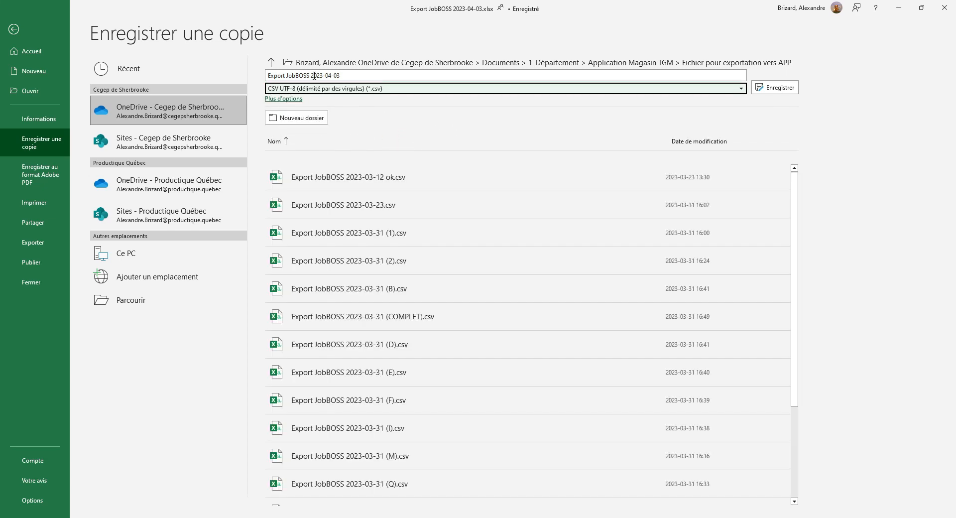
{"action": "left_click", "coordinate": [342, 76]}
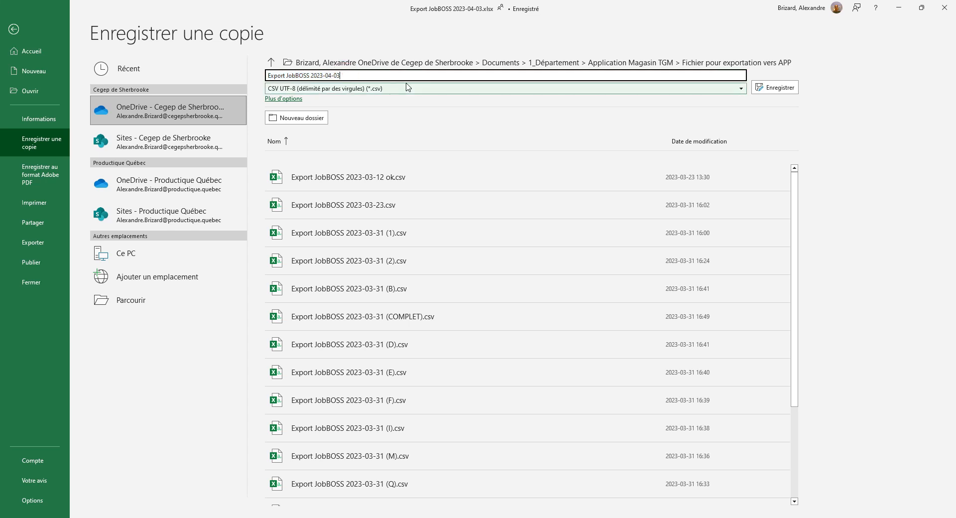
{"action": "type", "text": "(COMPLET"}
{"action": "key", "text": "ctrl+a"}
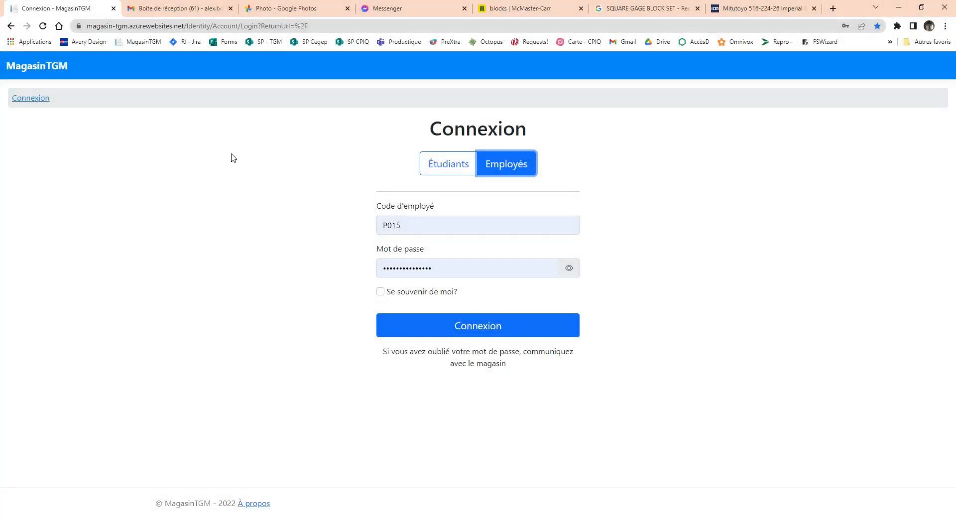
Switch to the MagasinTGM site in the browser and sign in as an employee with the prefilled credentials
{"action": "left_click", "coordinate": [475, 411]}
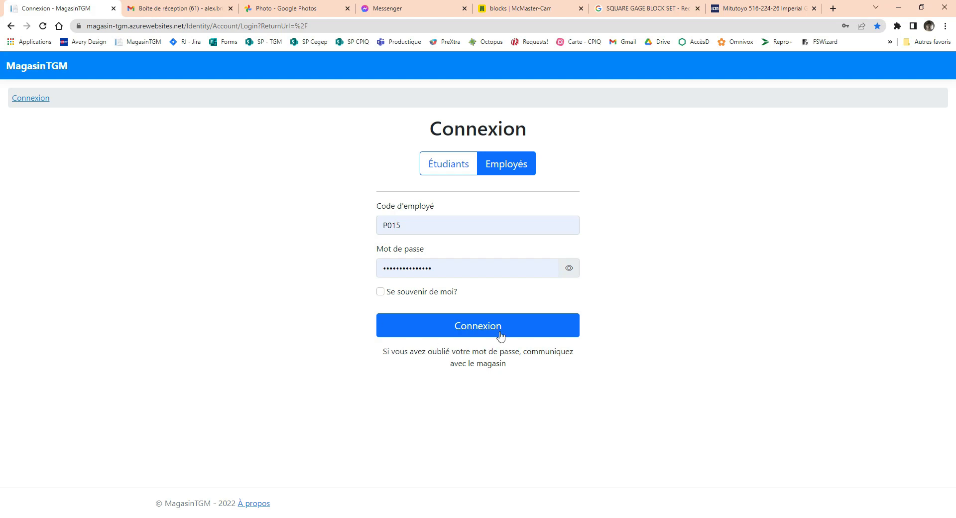
{"action": "left_click", "coordinate": [496, 166]}
{"action": "left_click", "coordinate": [505, 328]}
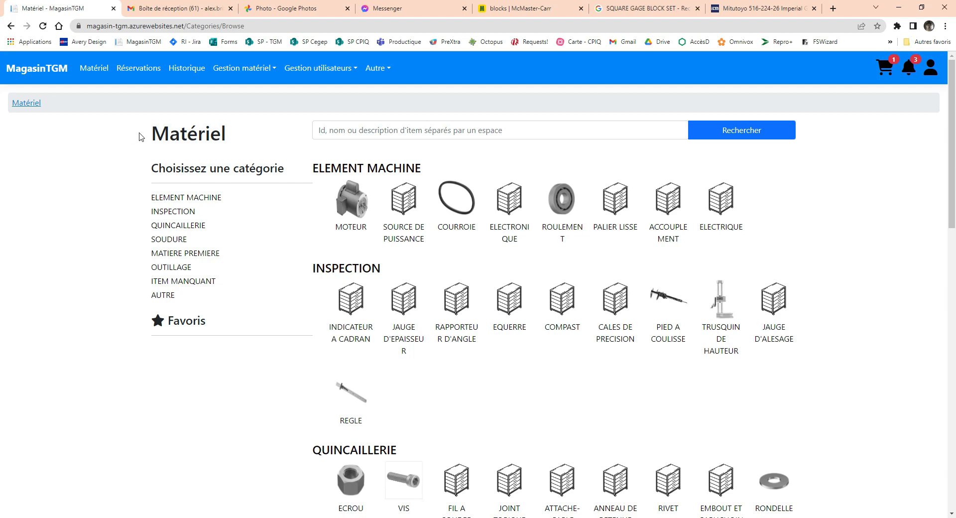
Open the material management list of items and go to its item import page
{"action": "left_click", "coordinate": [251, 70]}
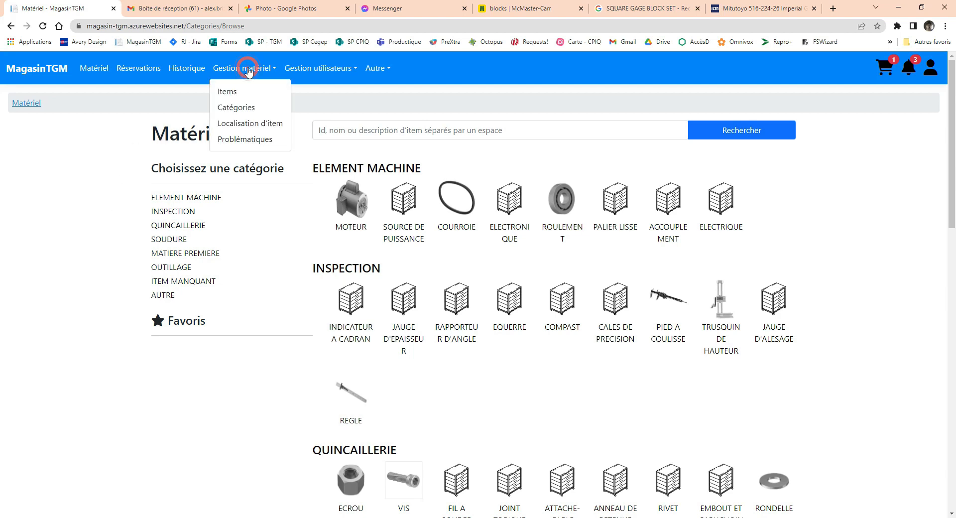
{"action": "left_click", "coordinate": [232, 94]}
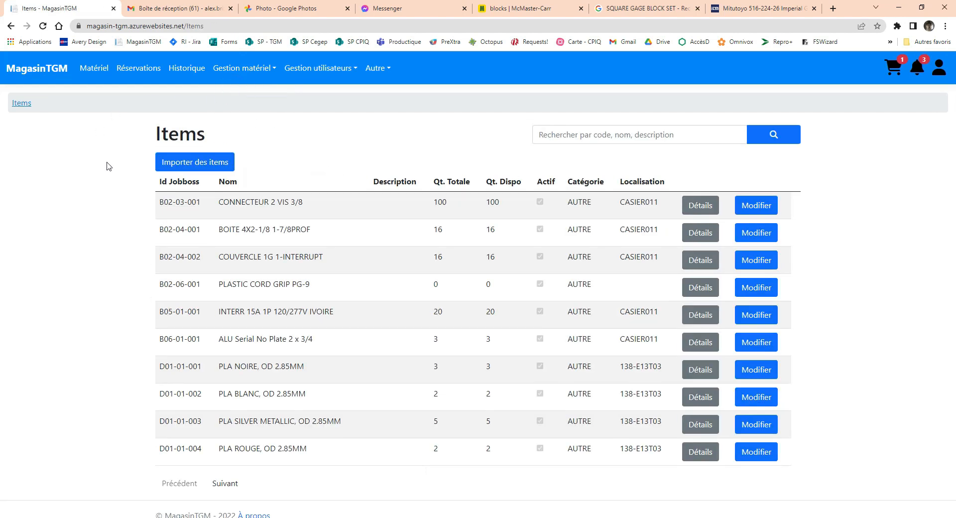
{"action": "left_click", "coordinate": [196, 163]}
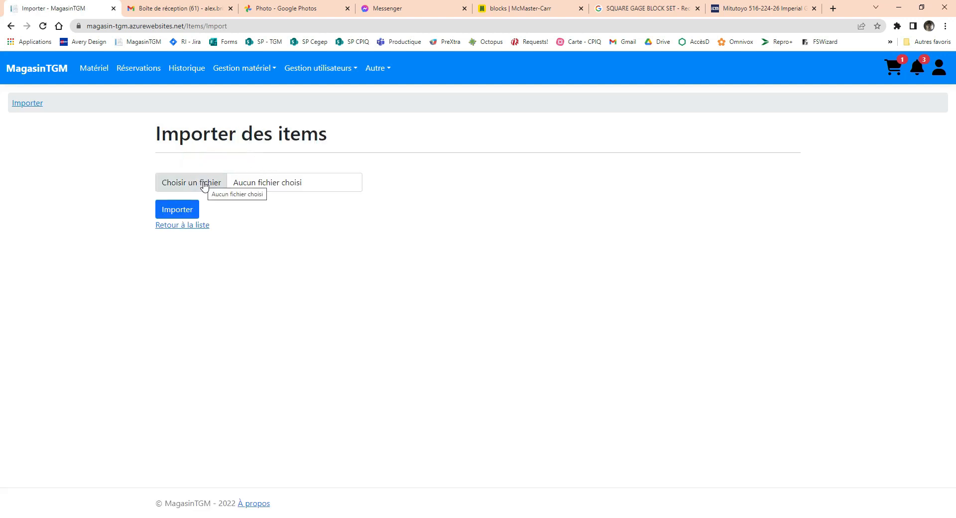
Choose Export JobBOSS 2023-04-03 (COMPLET).csv from the Fichier pour exportation vers APP folder as the file to import
{"action": "left_click", "coordinate": [204, 184]}
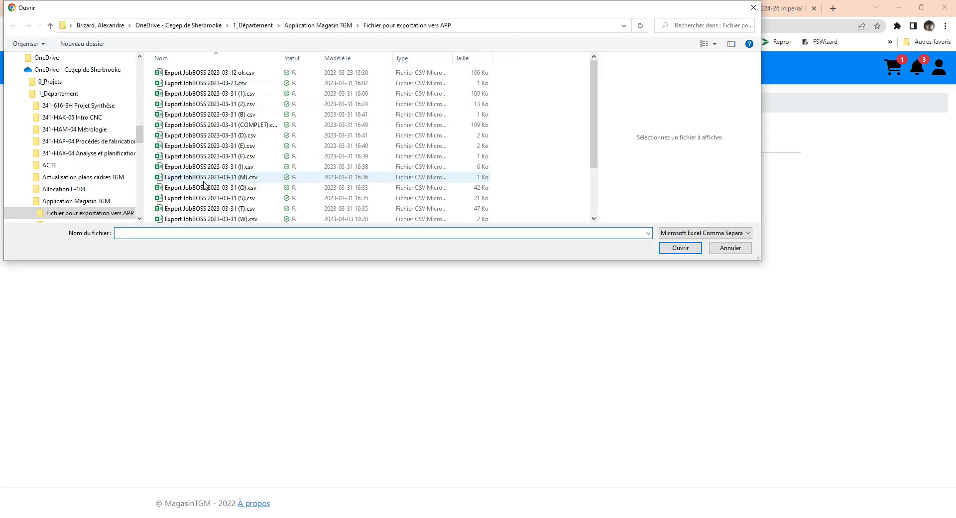
{"action": "left_click_drag", "start_coordinate": [593, 94], "coordinate": [587, 181]}
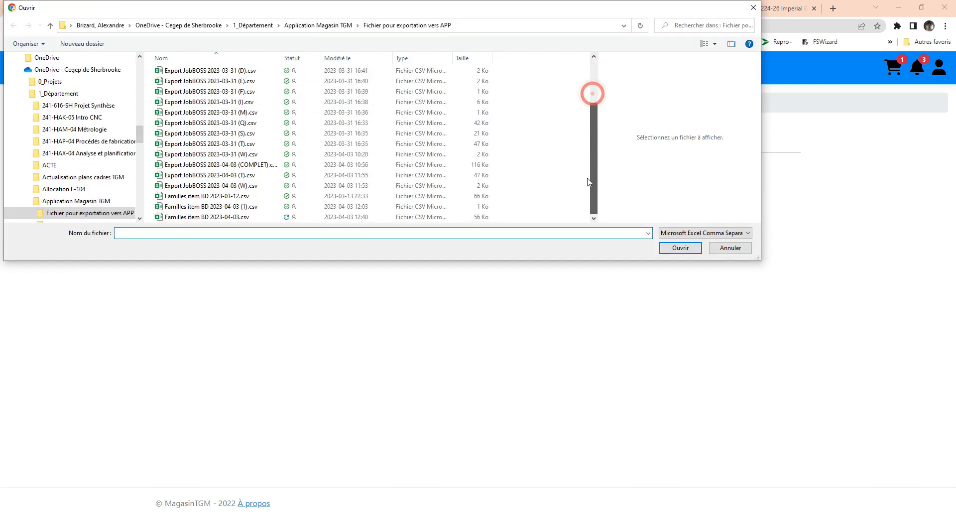
{"action": "left_click", "coordinate": [207, 166]}
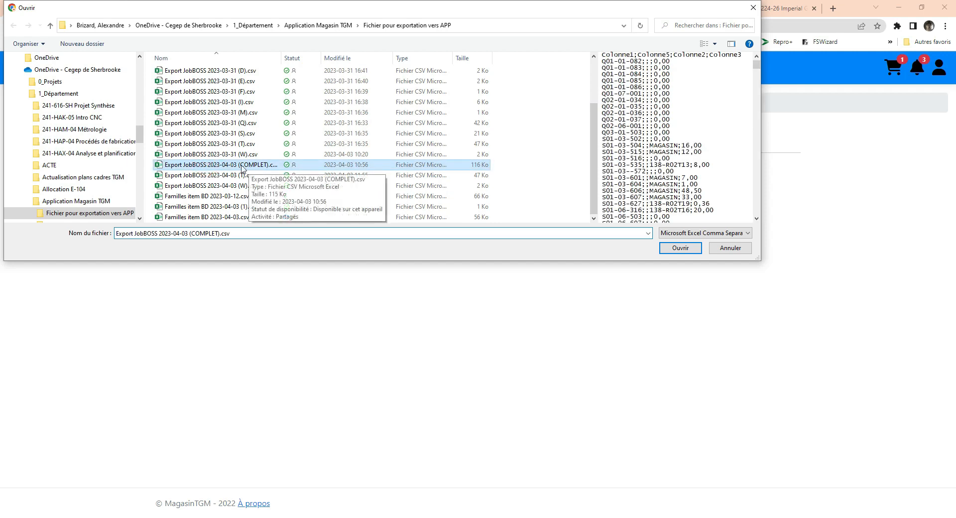
{"action": "left_click", "coordinate": [678, 247]}
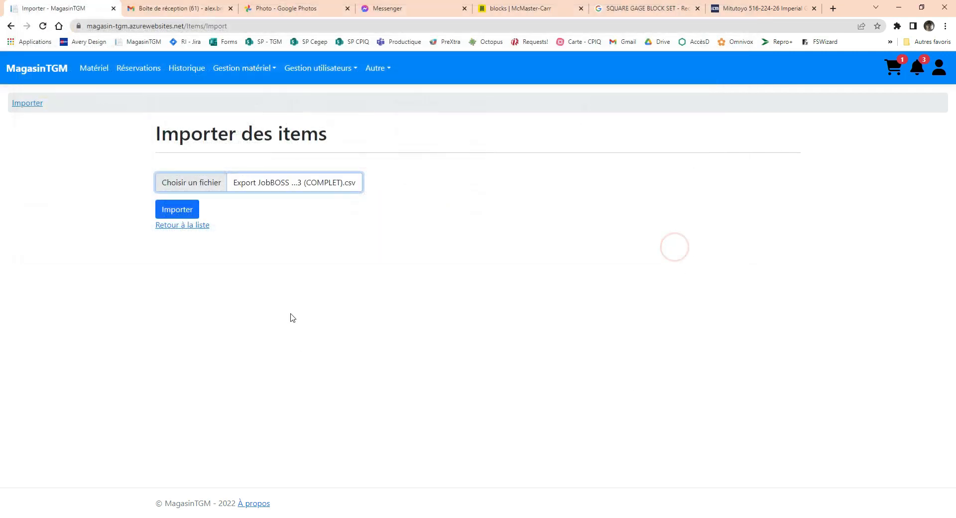
{"action": "left_click", "coordinate": [207, 289]}
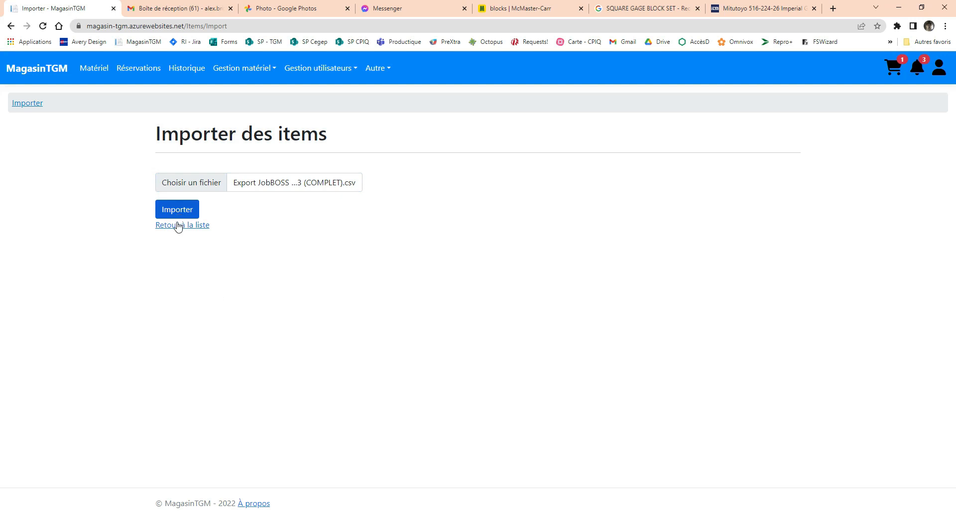